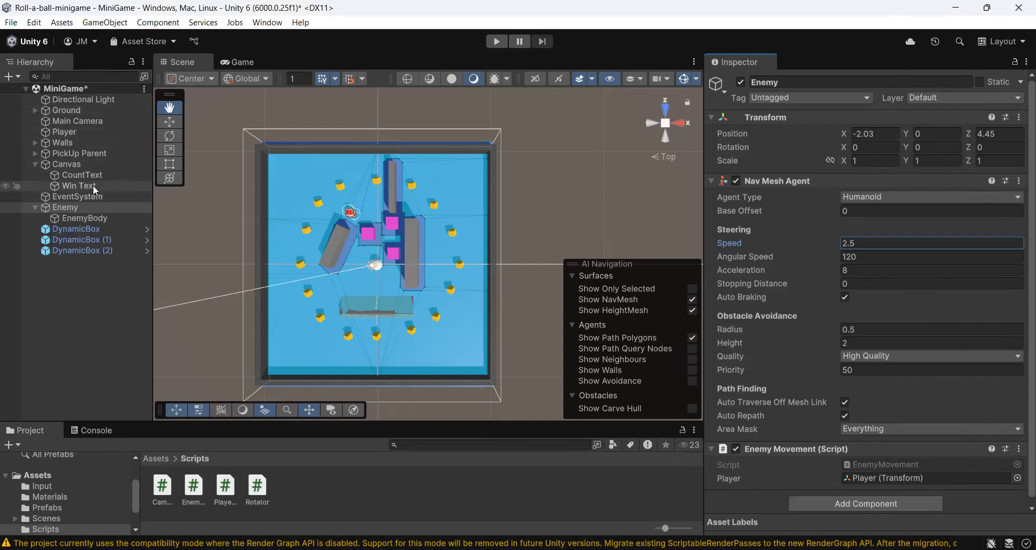
left_click(90, 155)
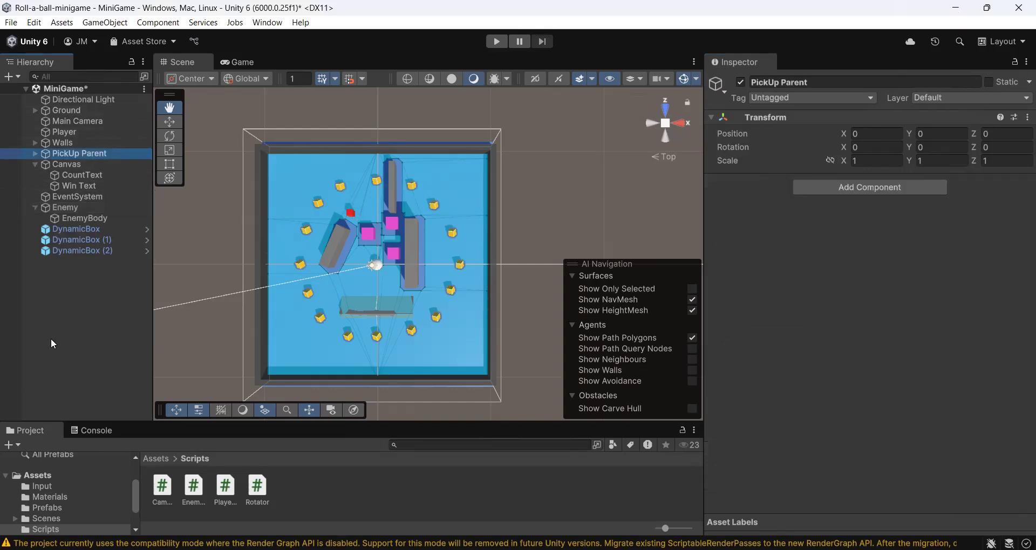
left_click(84, 306)
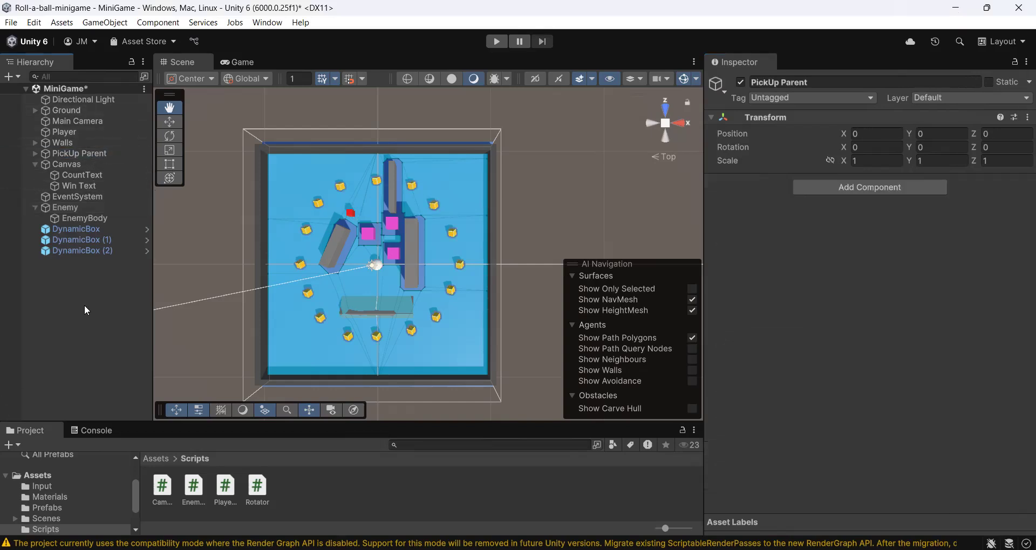
left_click(12, 76)
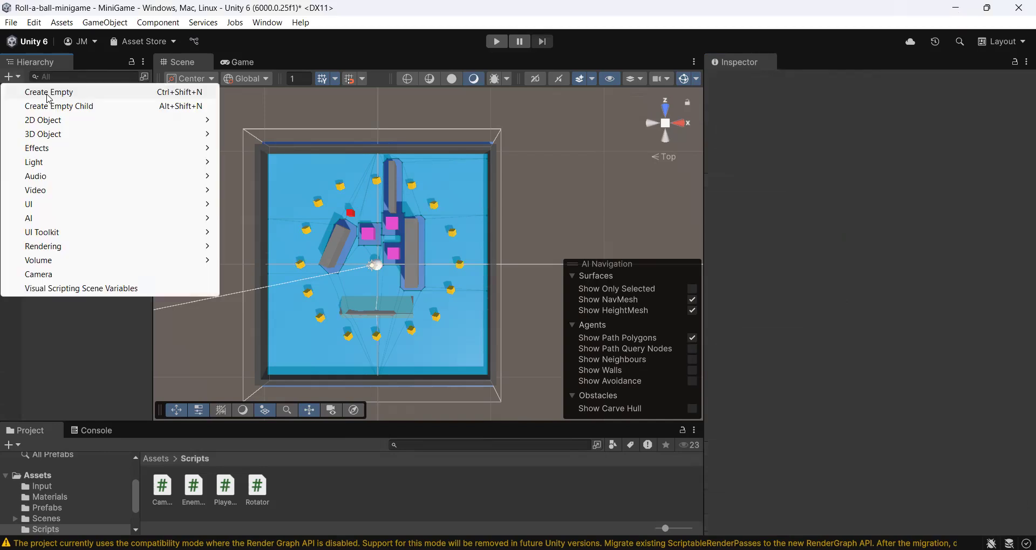
left_click(57, 335)
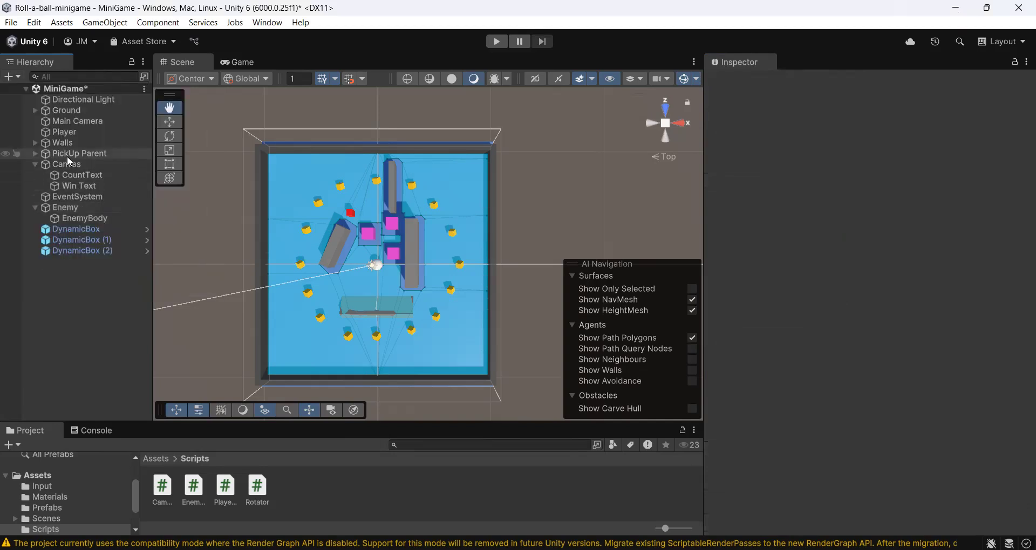
Expand the PickUp Parent object in the hierarchy to list its child pickups.
left_click(68, 156)
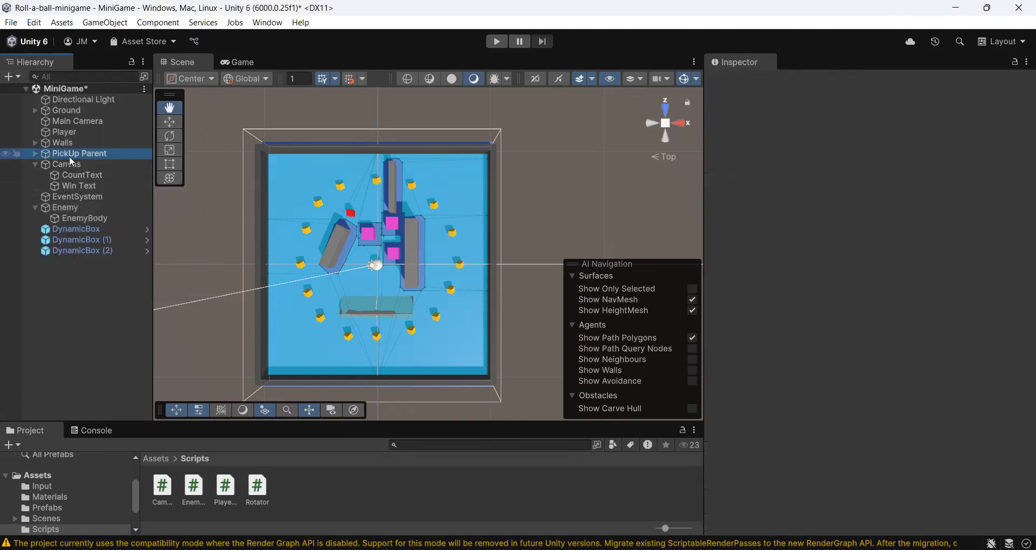
left_click(34, 154)
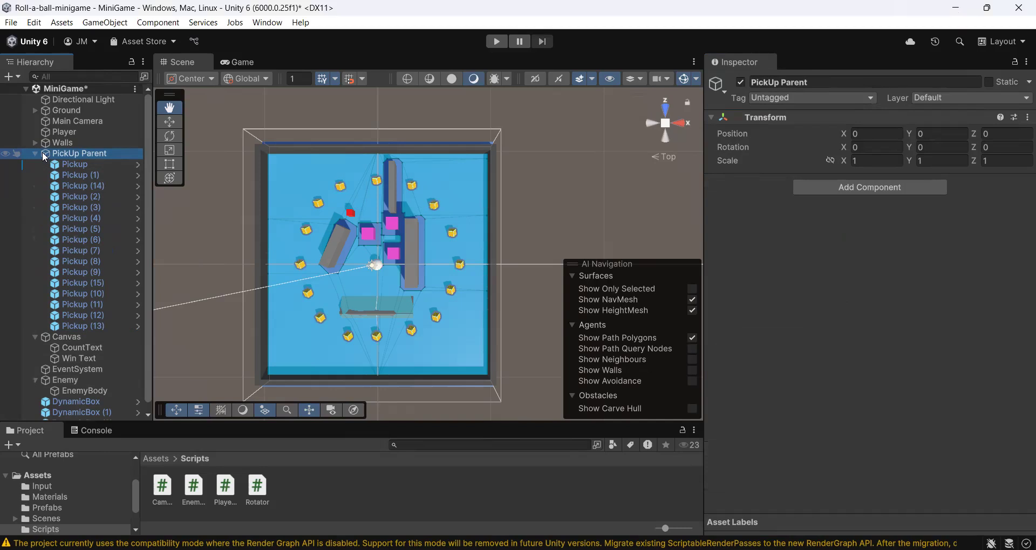
left_click(54, 143)
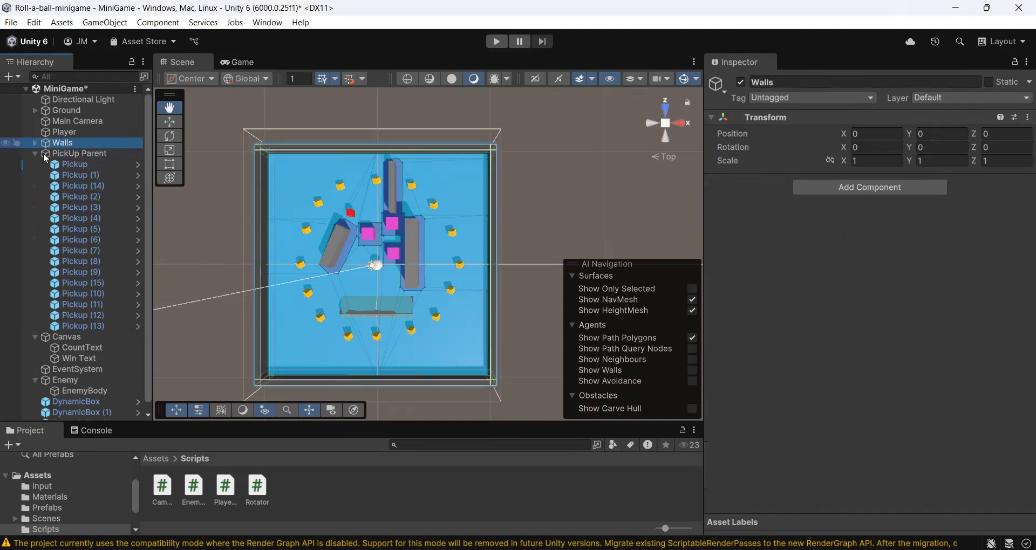
left_click(54, 154)
right_click(55, 156)
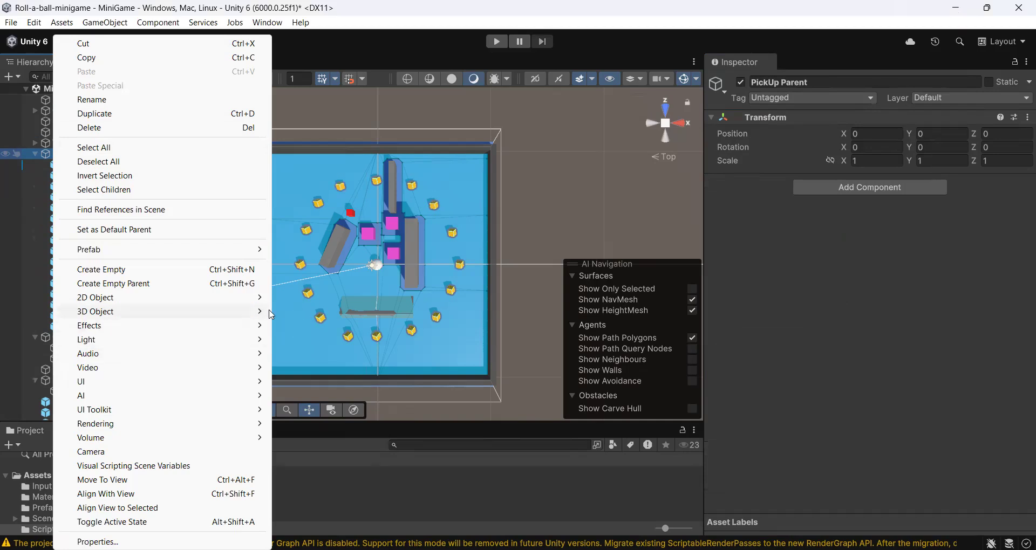
left_click(19, 265)
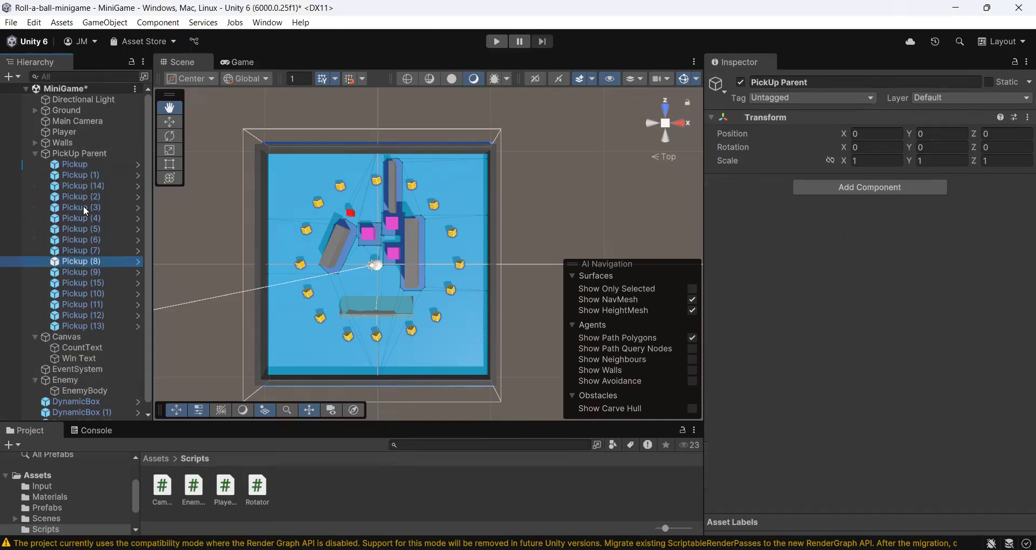
Examine the components and settings of the first Pickup object under PickUp Parent.
left_click(81, 165)
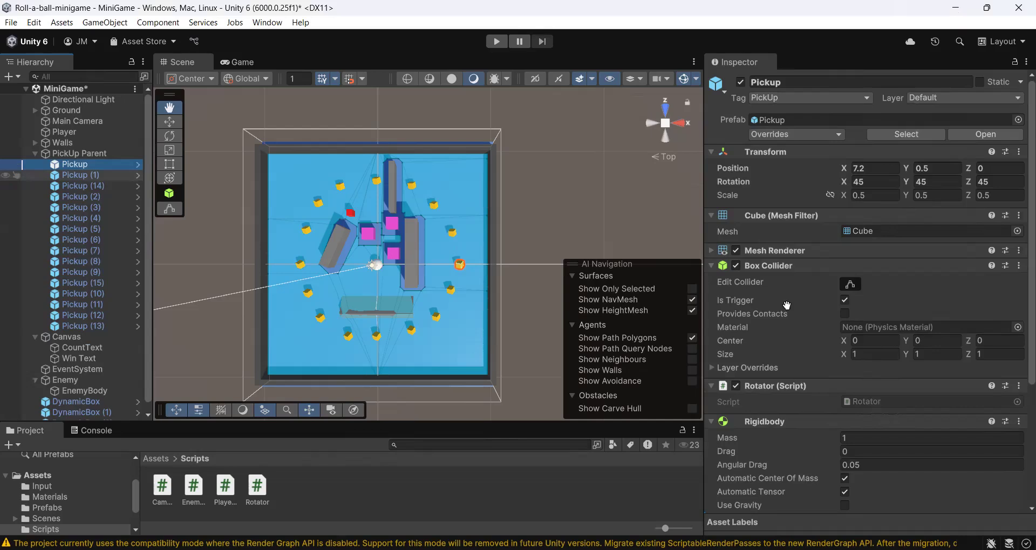
scroll(952, 381, "down", 2)
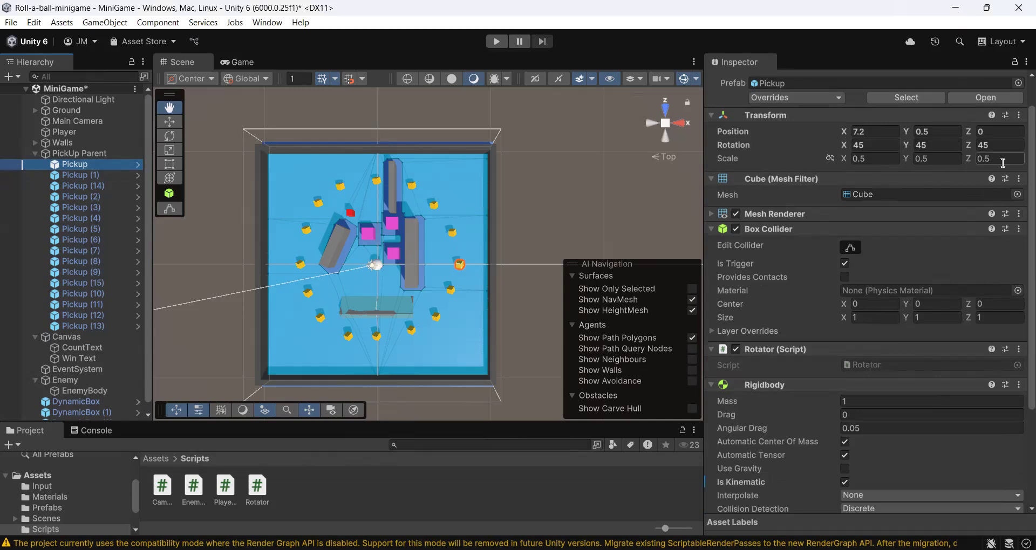
scroll(877, 301, "down", 3)
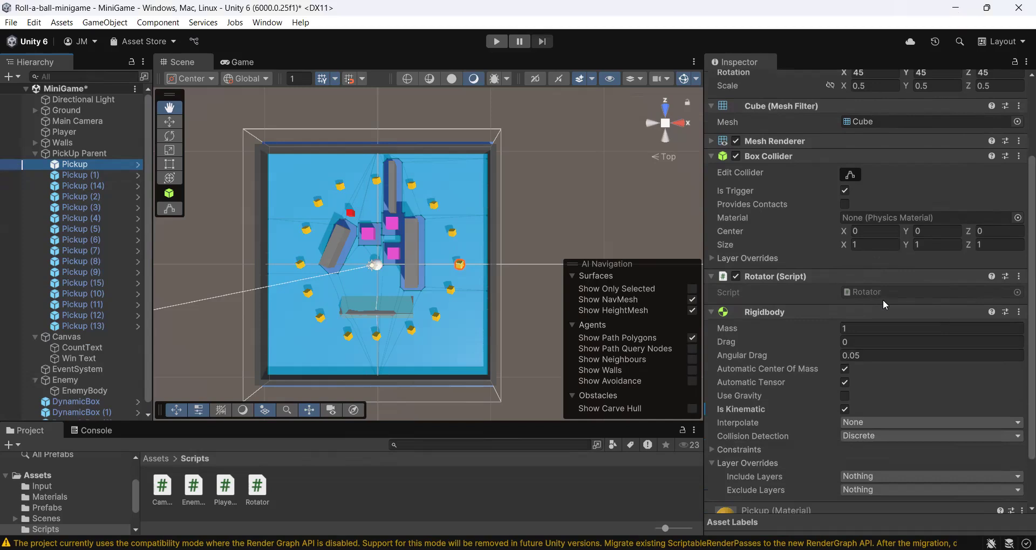
scroll(885, 299, "down", 3)
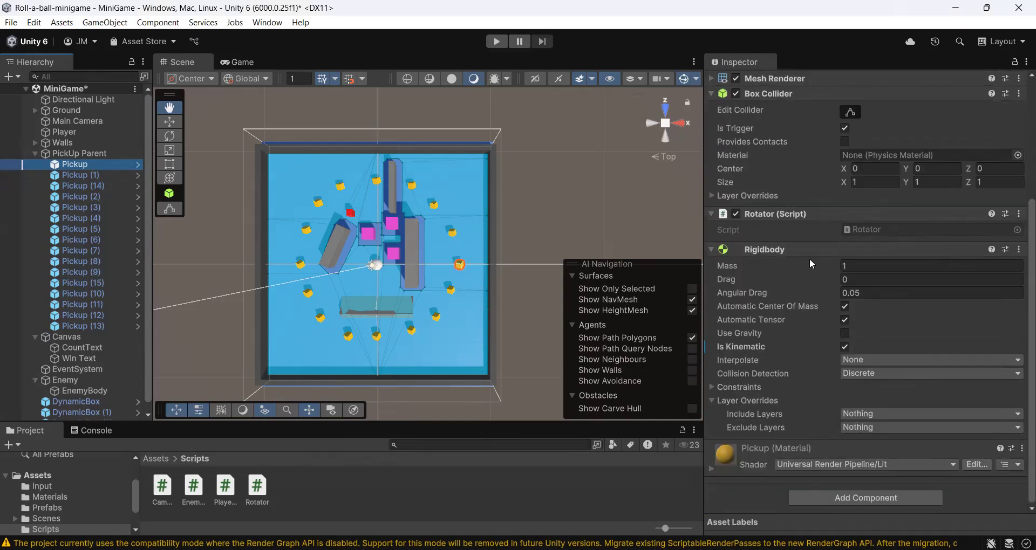
left_click(902, 497)
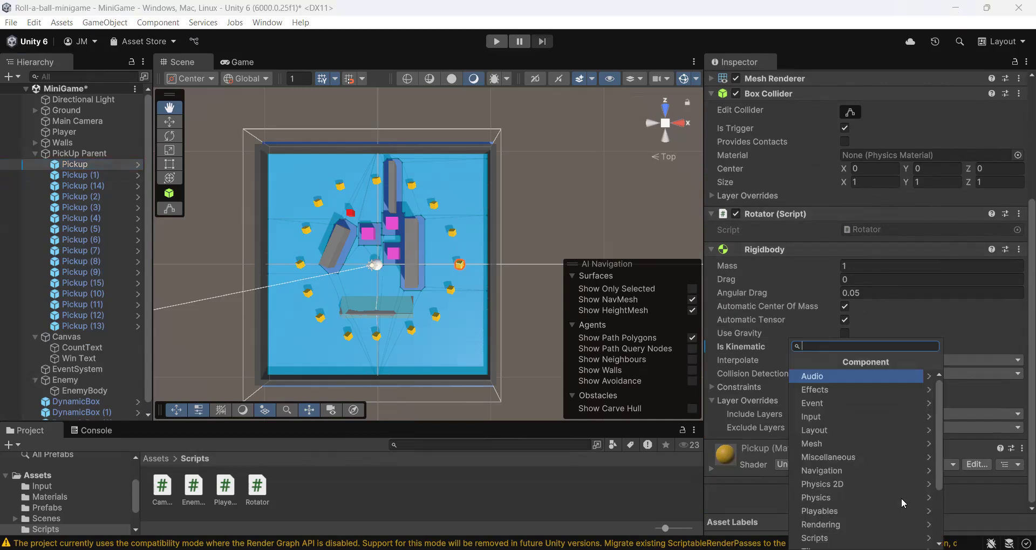
scroll(882, 449, "down", 3)
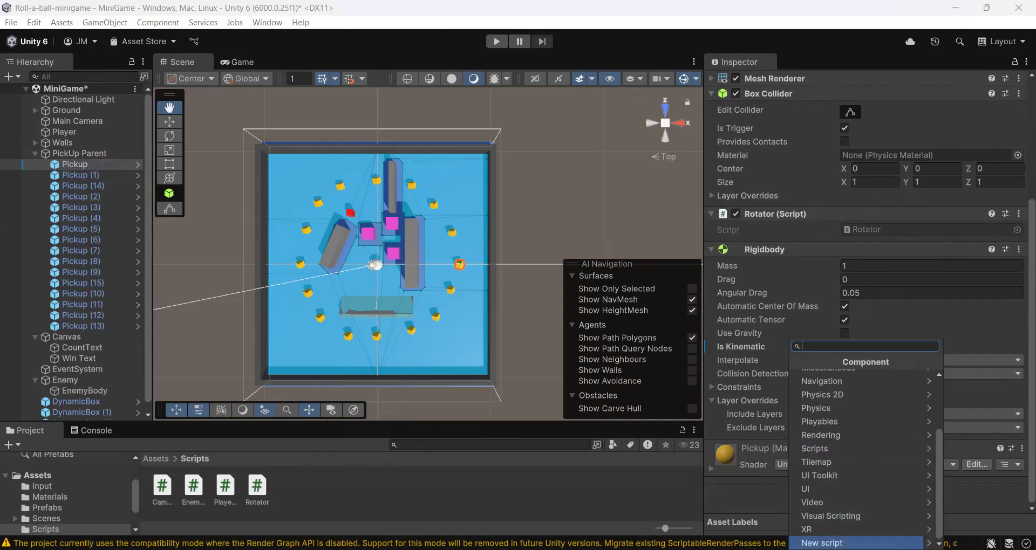
left_click(831, 543)
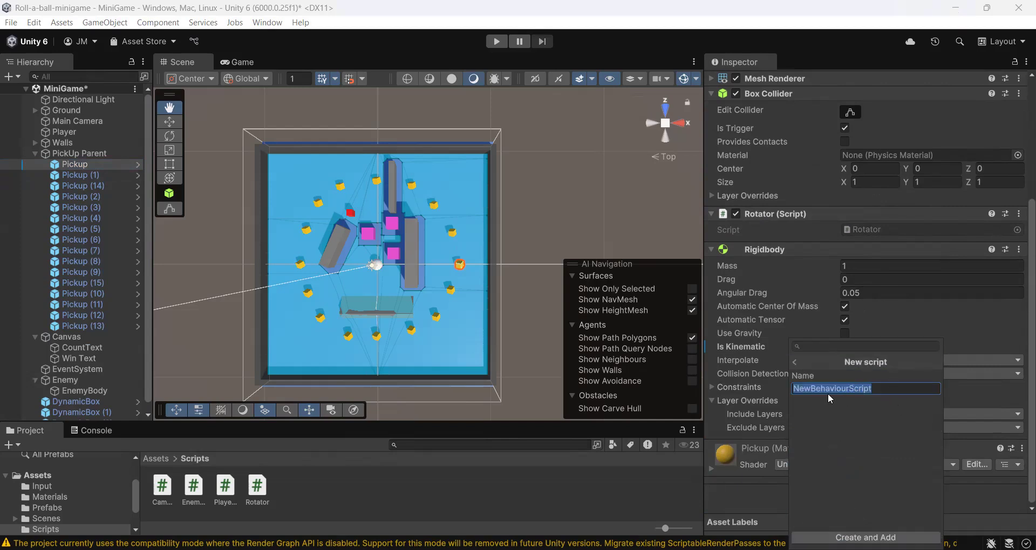
left_click(750, 494)
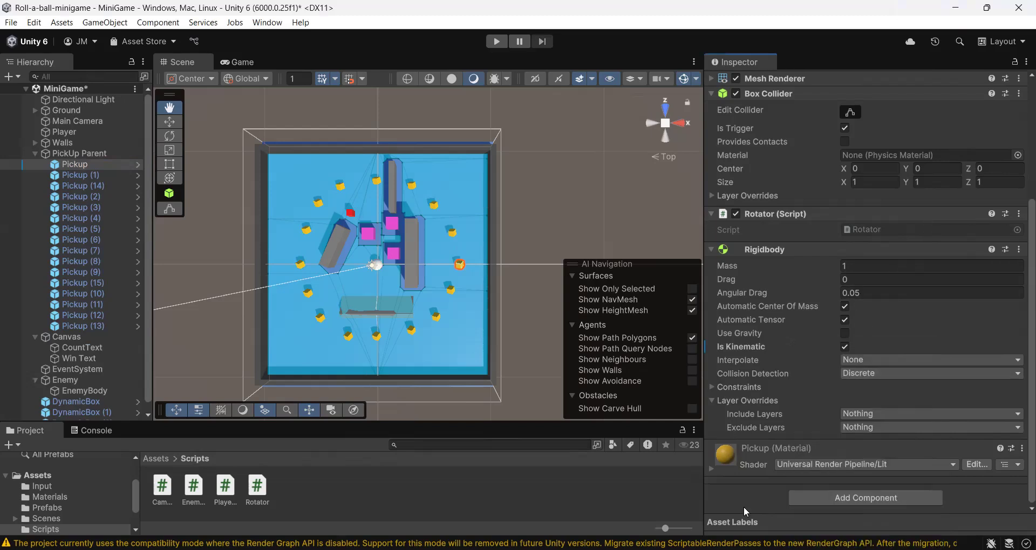
left_click(950, 228)
left_click(161, 460)
right_click(561, 492)
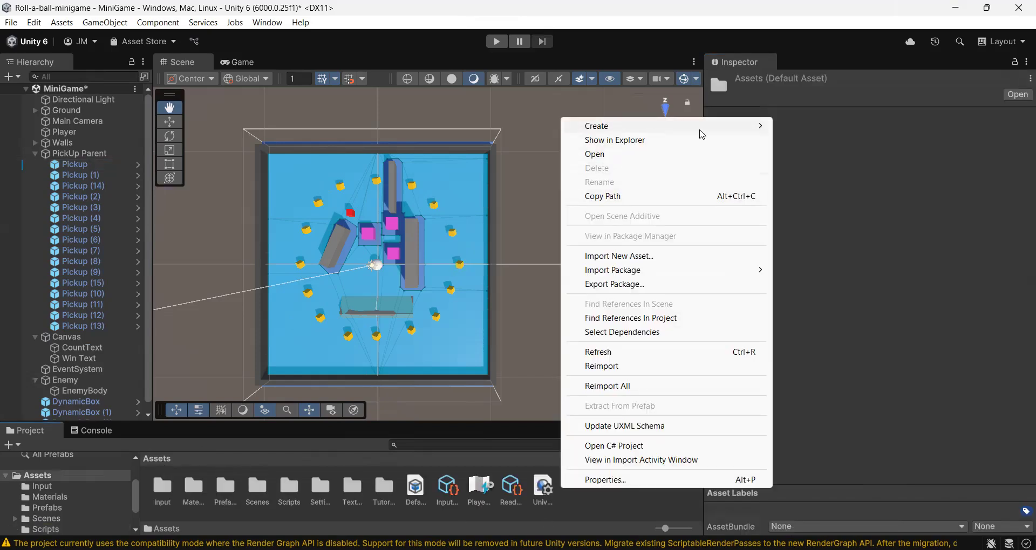
mouse_move(701, 134)
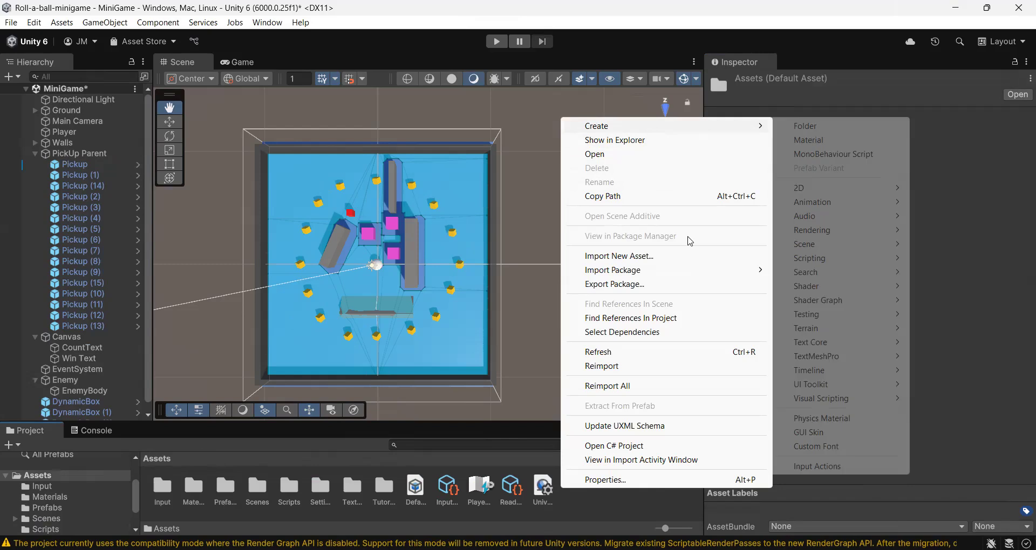
left_click(342, 519)
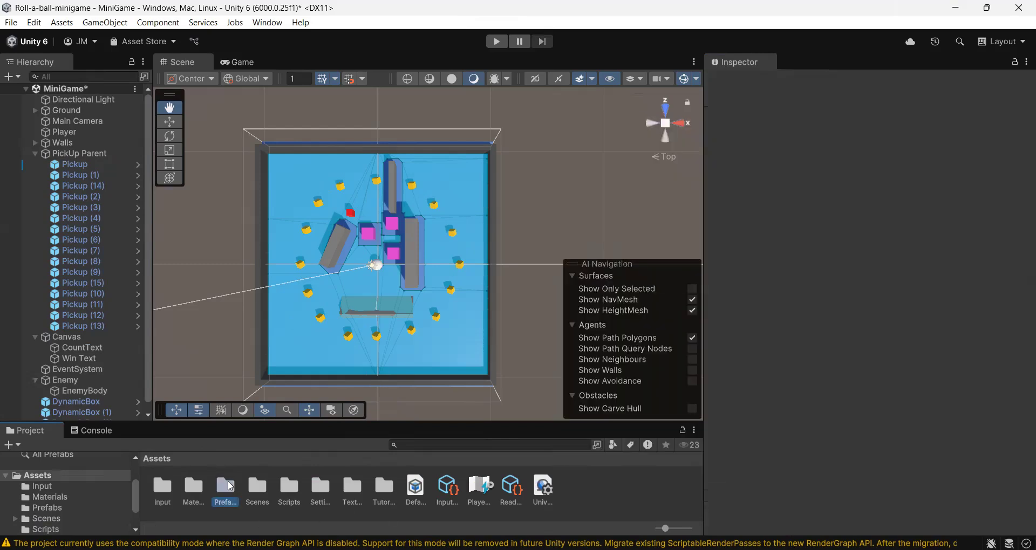
Open the project's Prefabs folder and examine the Pickup prefab's component settings.
double_click(226, 488)
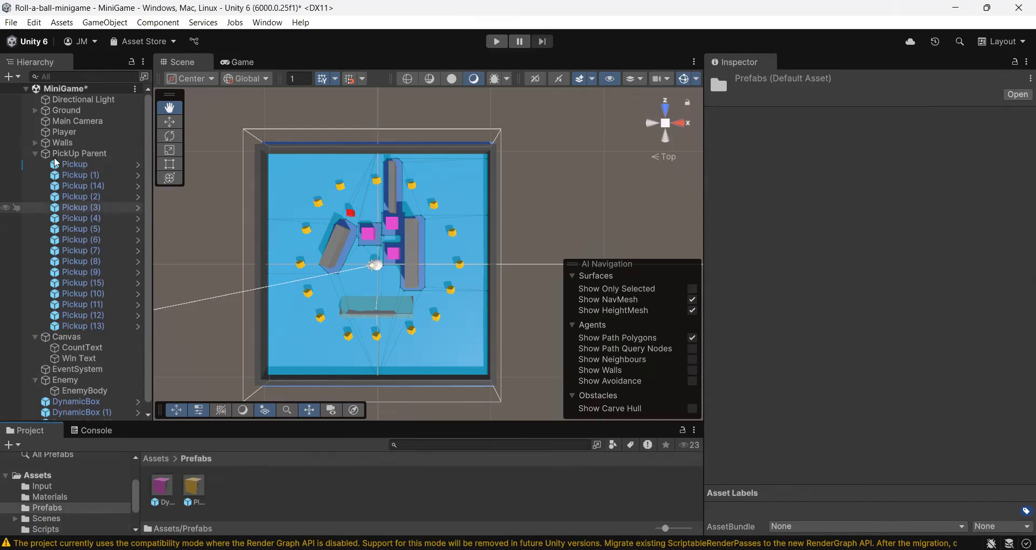
left_click(239, 498)
left_click(193, 486)
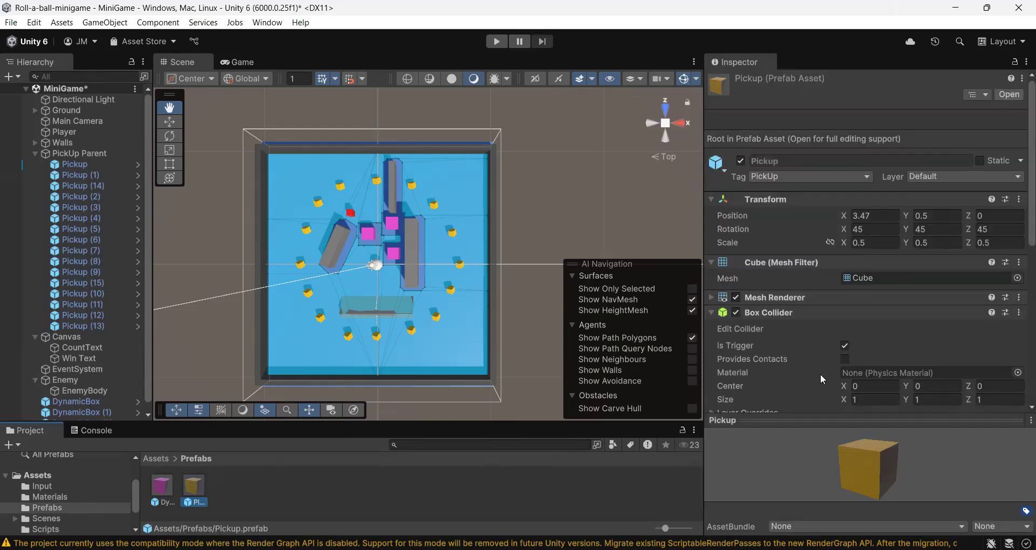
scroll(820, 374, "down", 2)
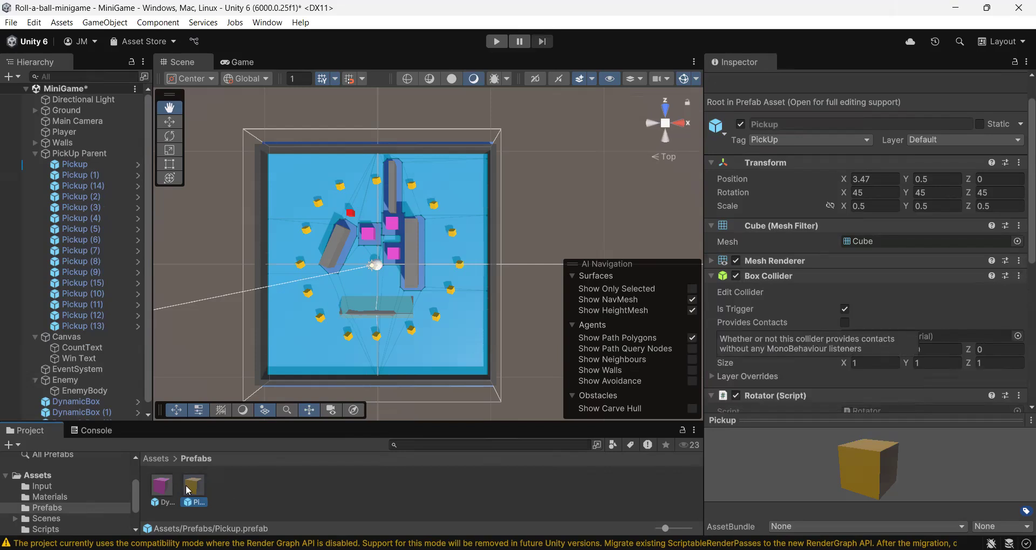
left_click(247, 484)
left_click(195, 492)
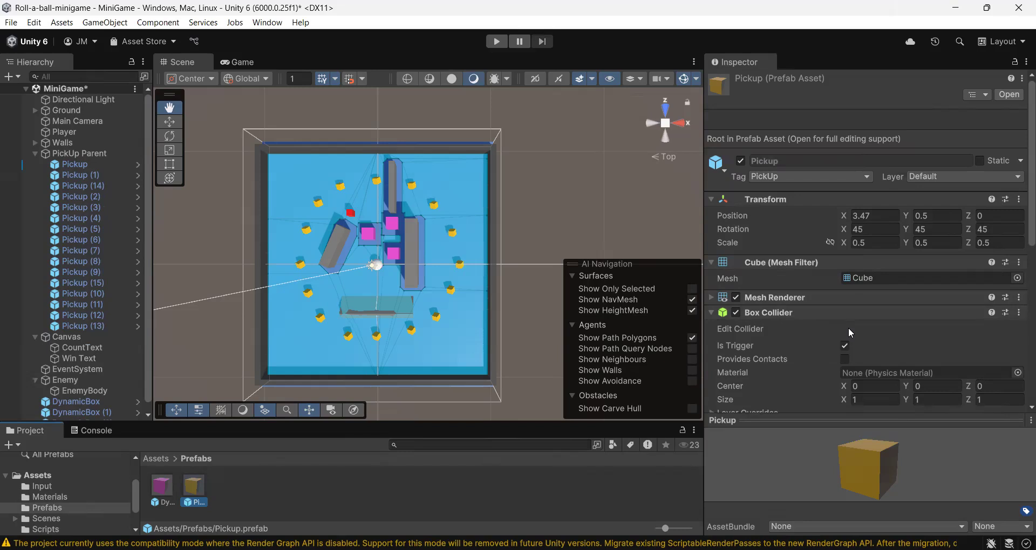
scroll(848, 328, "down", 5)
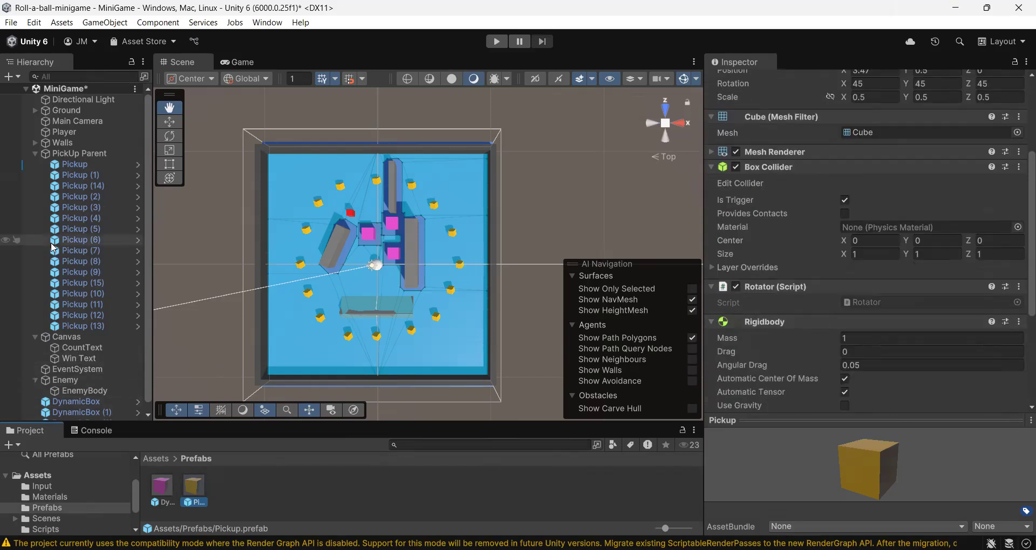
Compare the component settings of Pickup (6) in the scene with those of the Pickup prefab.
left_click(76, 239)
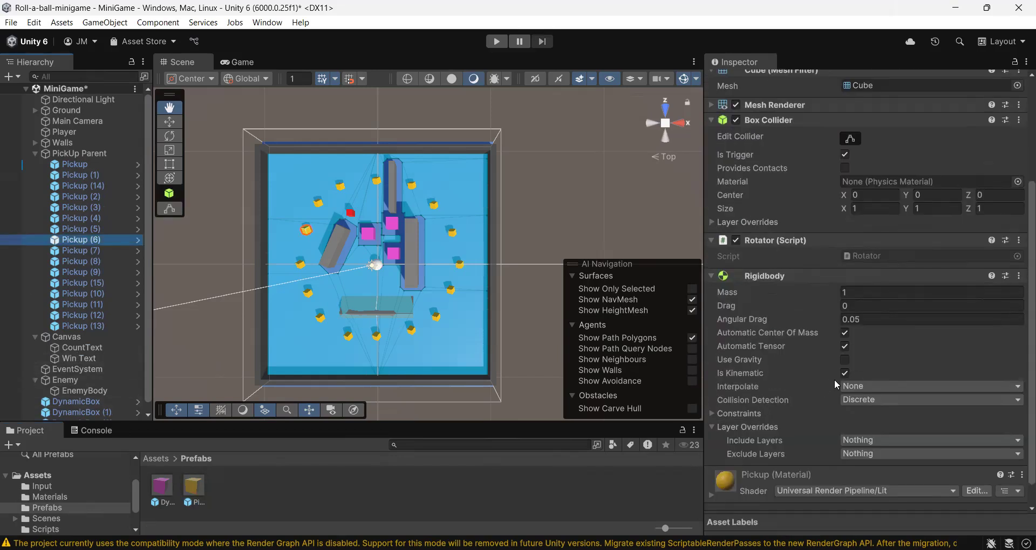
scroll(848, 488, "down", 1)
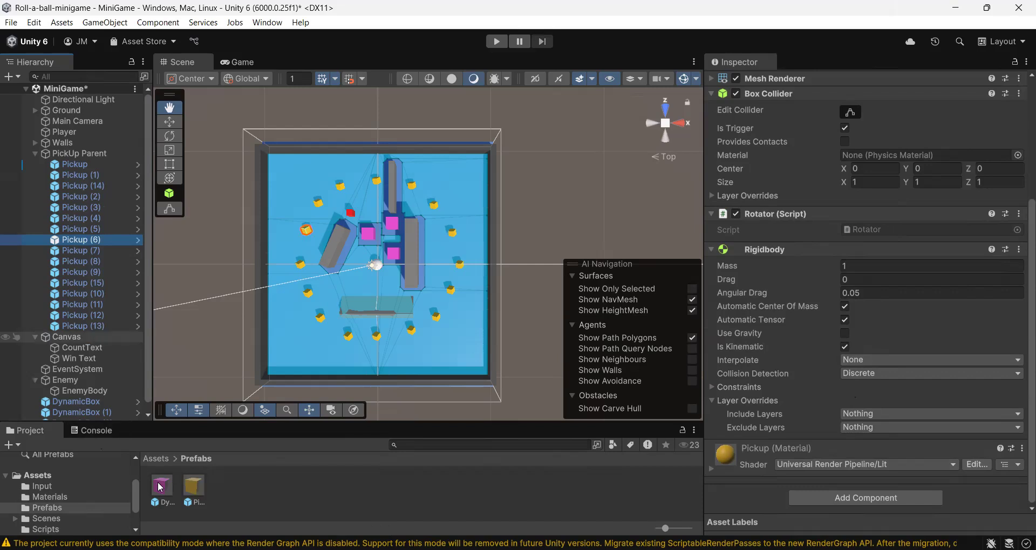
left_click(195, 490)
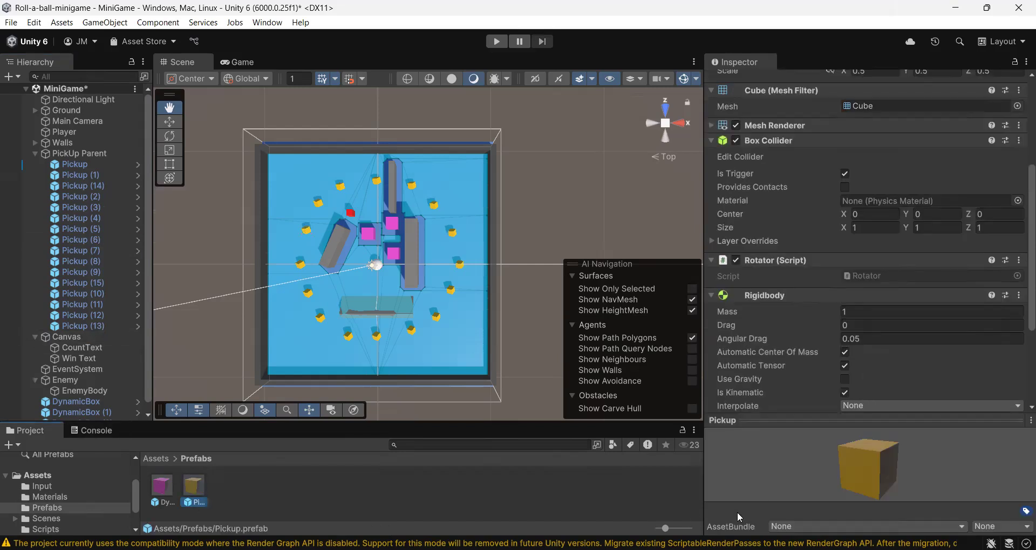
scroll(822, 286, "down", 2)
scroll(821, 286, "down", 4)
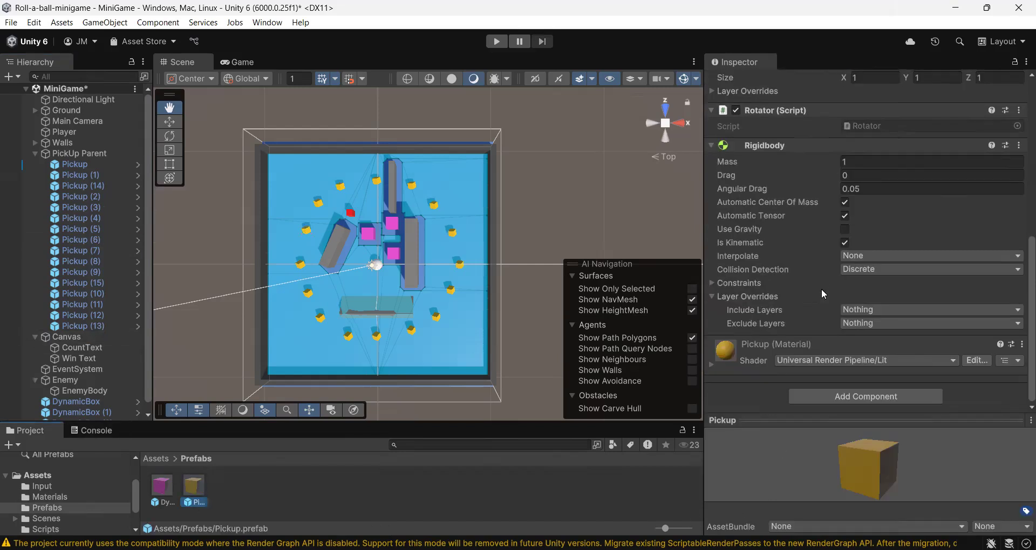
Open the project's Materials folder and select the Pickup material to show its surface settings.
left_click(156, 458)
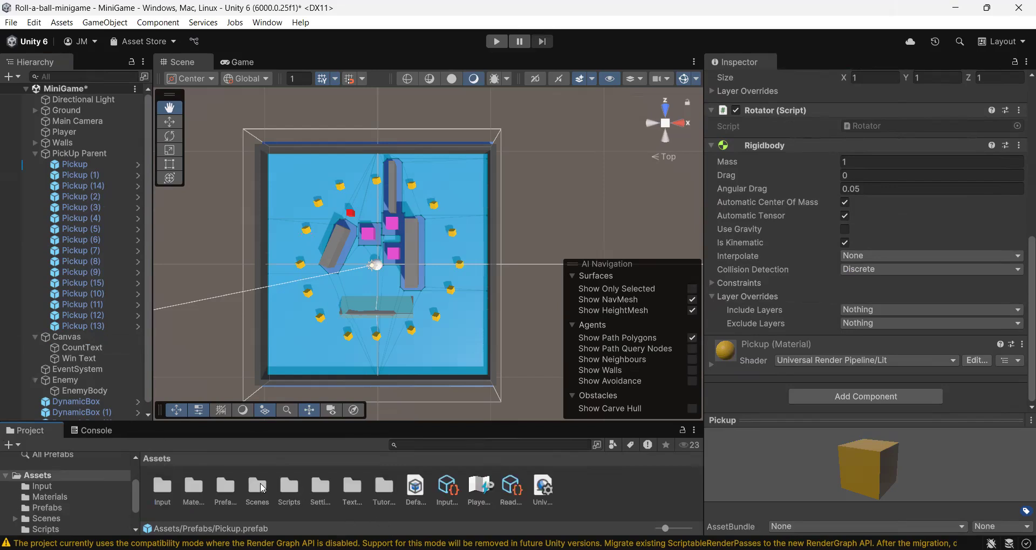
double_click(194, 486)
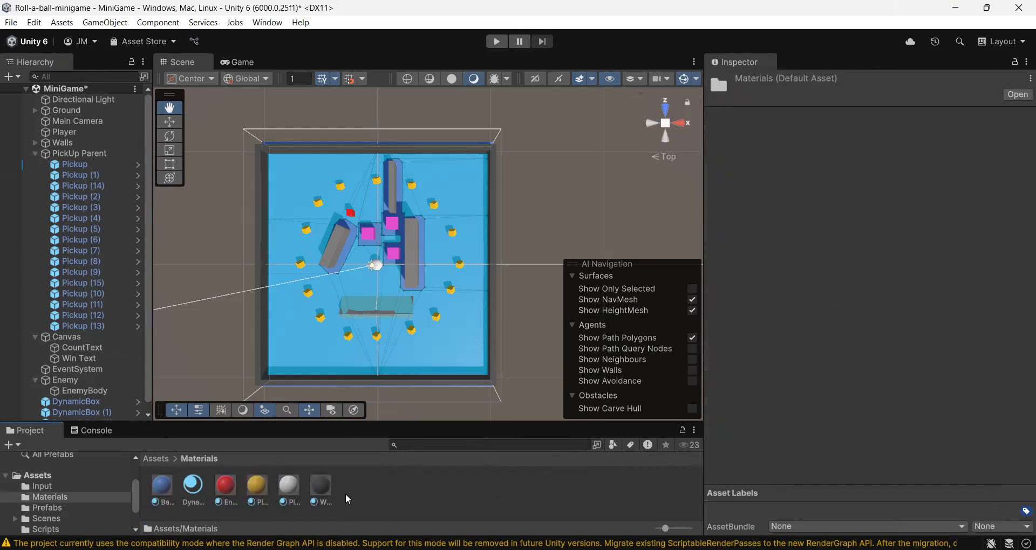
right_click(371, 482)
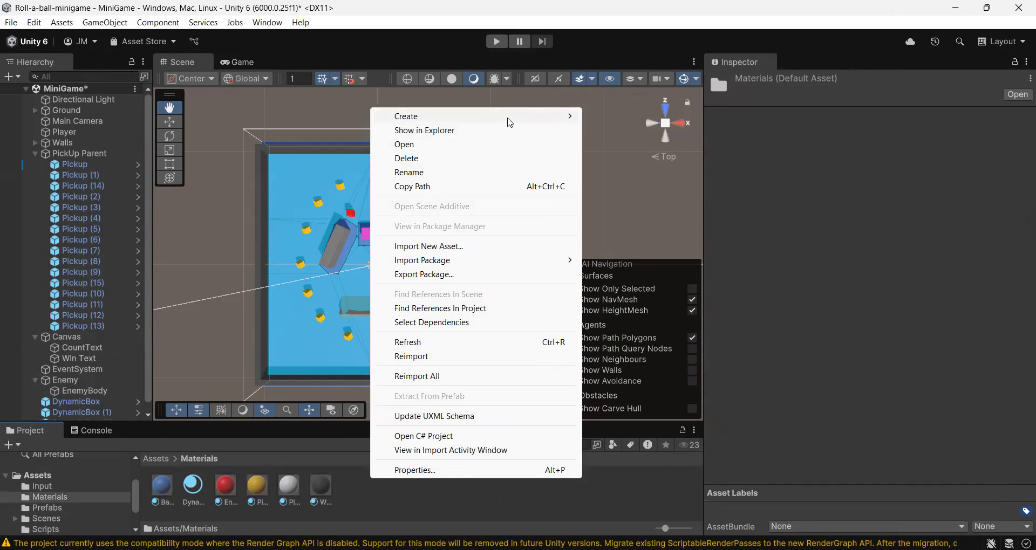
mouse_move(607, 141)
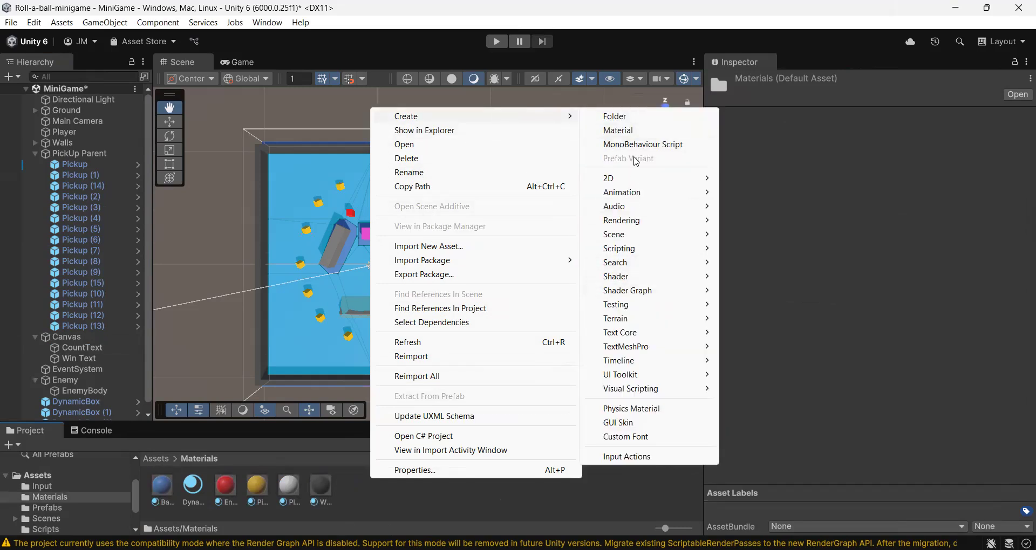
left_click(422, 516)
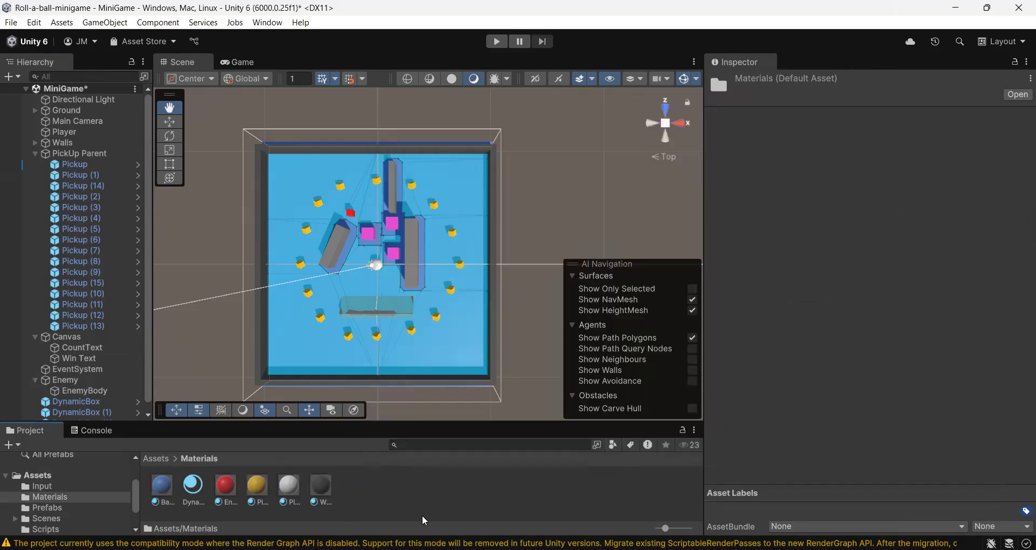
left_click(258, 487)
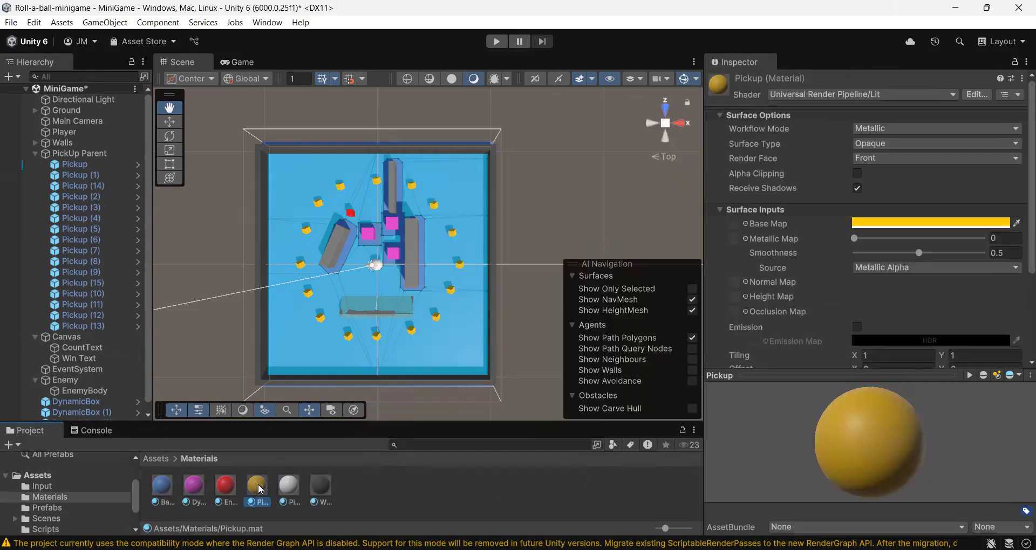
Examine the Pickup material's surface settings and base map colour, and assign the material to the first Pickup object.
scroll(868, 305, "down", 3)
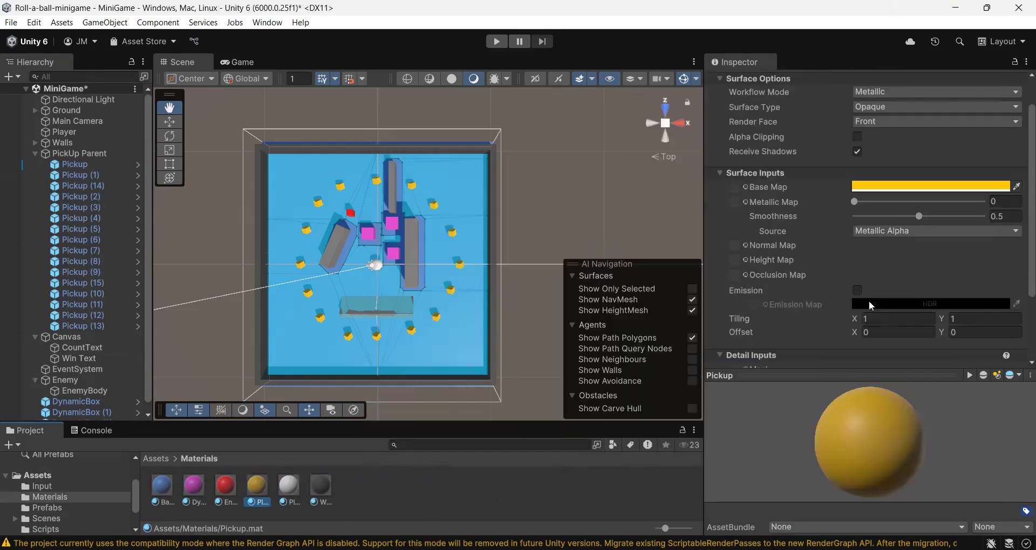
scroll(869, 302, "up", 3)
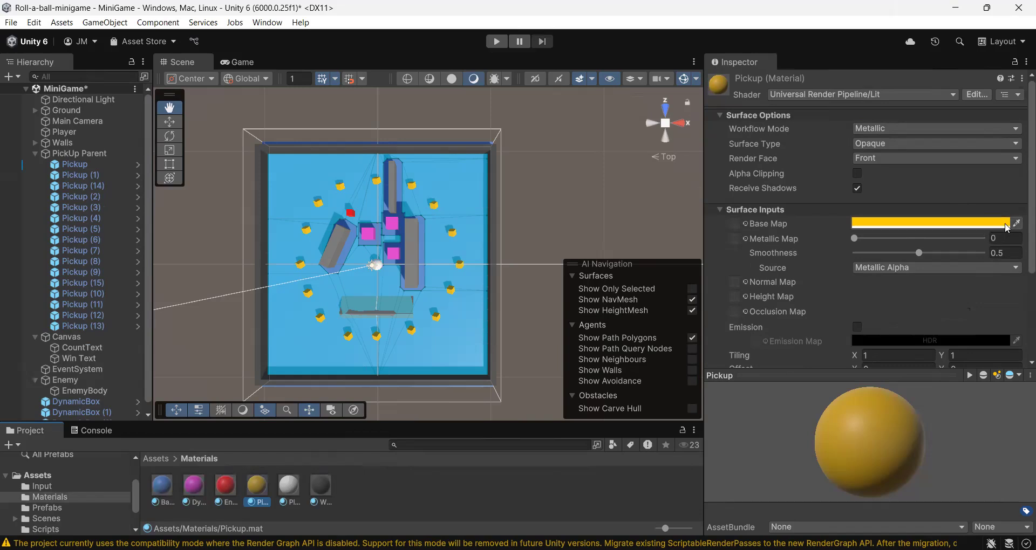
left_click(966, 222)
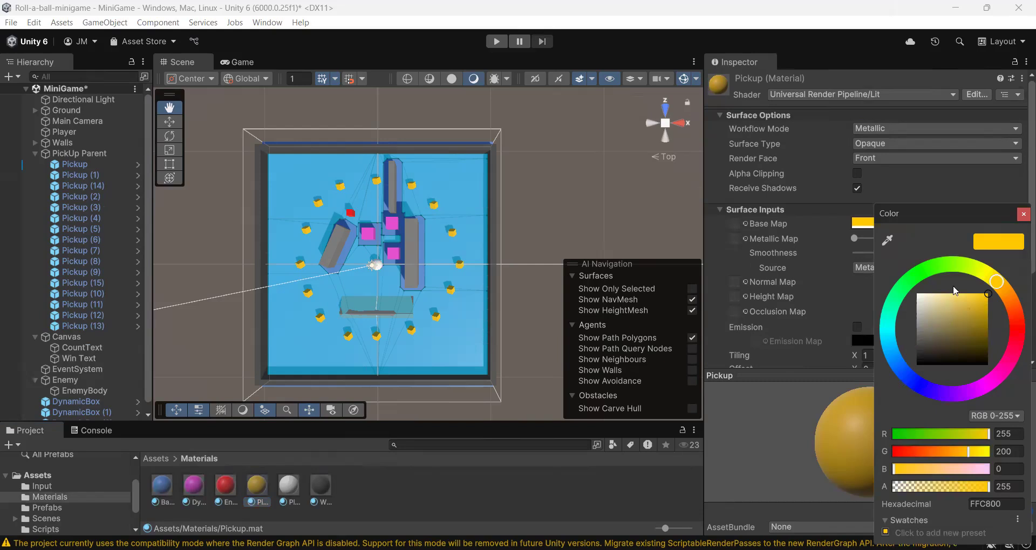
left_click(1022, 216)
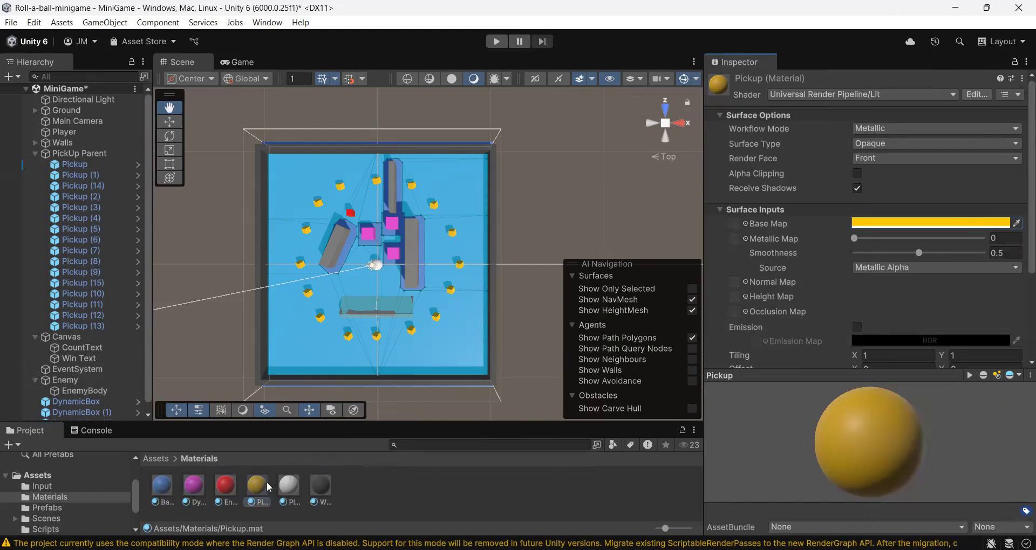
left_click_drag(256, 488, 83, 168)
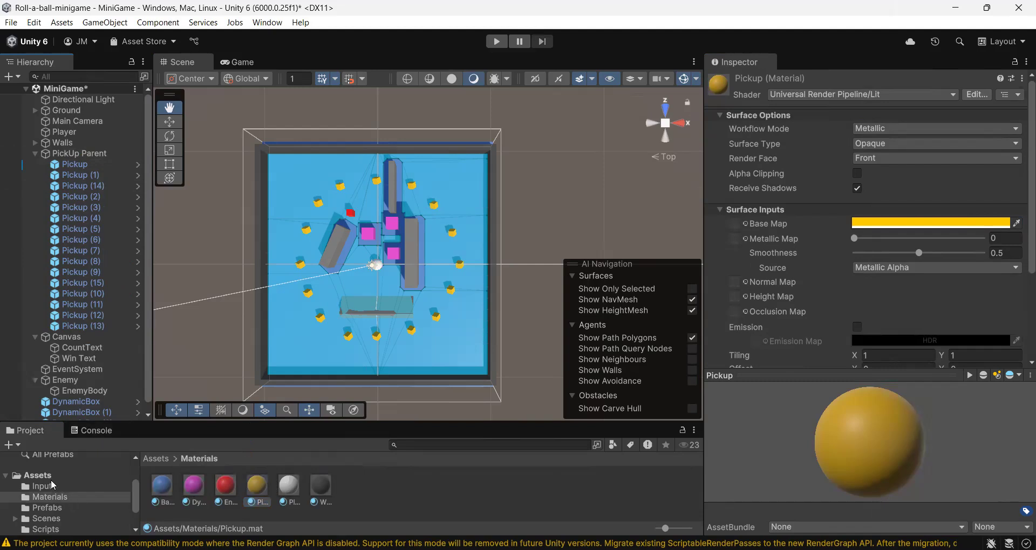
Examine the Pickup prefab in the Prefabs folder and compare it with the first Pickup object in the scene.
left_click(49, 476)
left_click(218, 487)
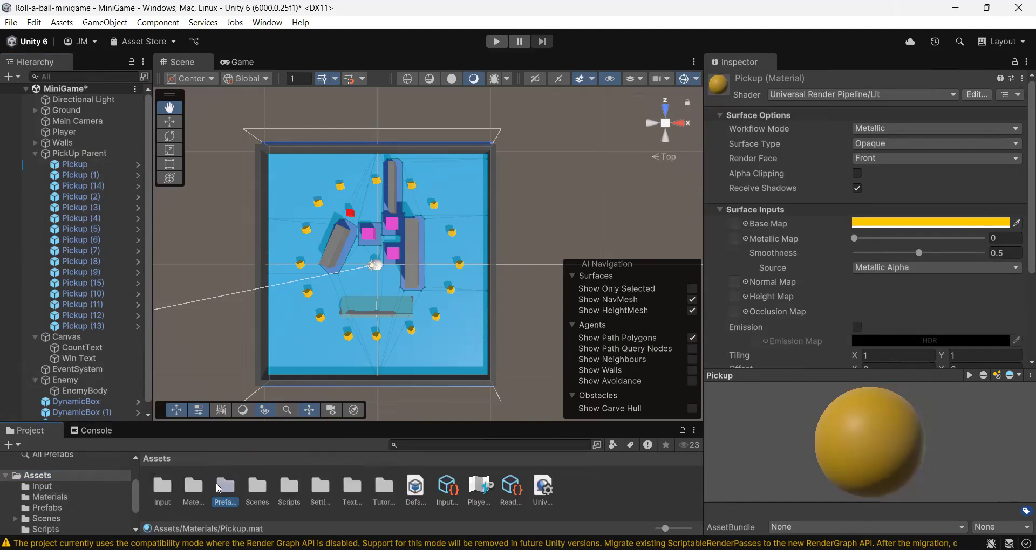
double_click(218, 487)
left_click(191, 494)
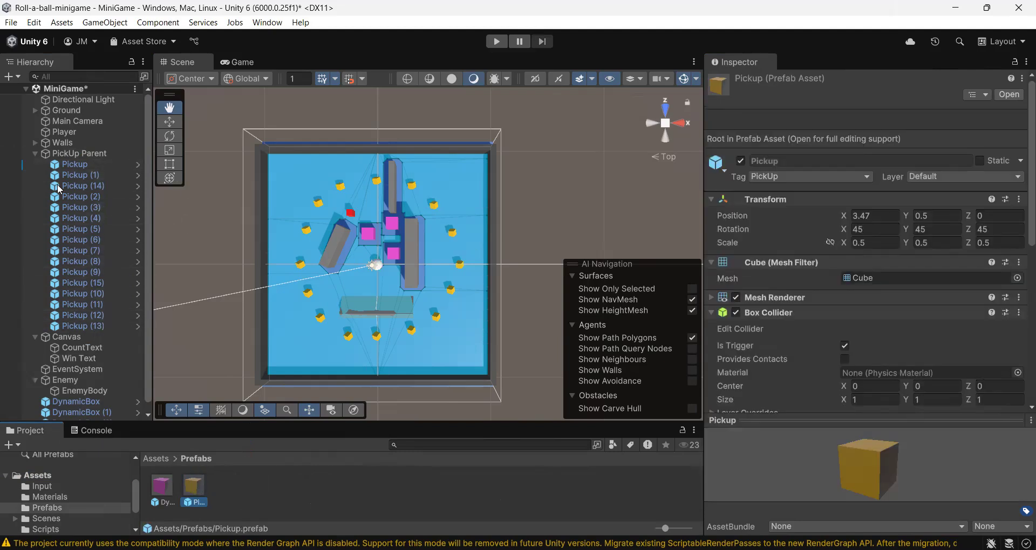
left_click(81, 165)
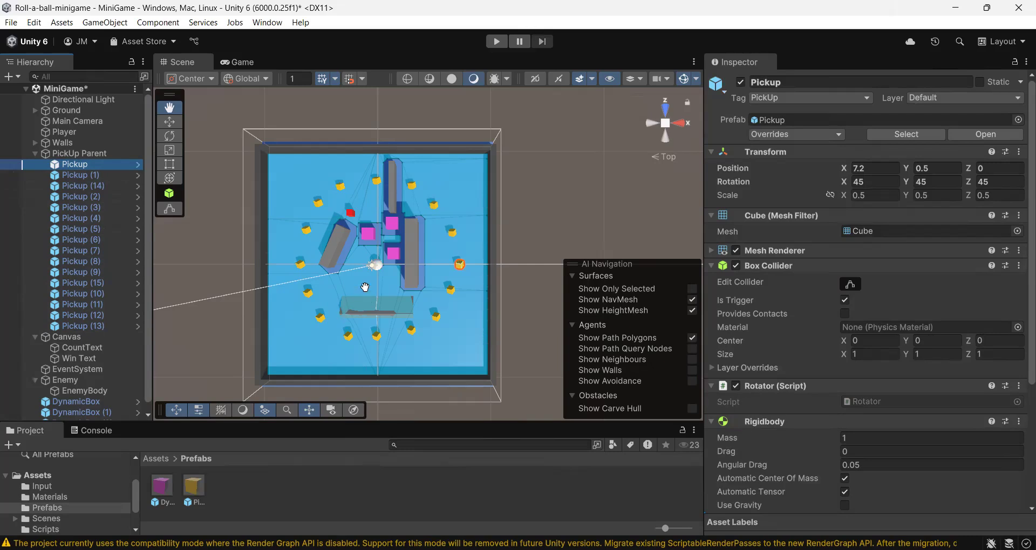
Collapse PickUp Parent and examine the Player's components, then locate the script used by its Player Controller component.
left_click(32, 153)
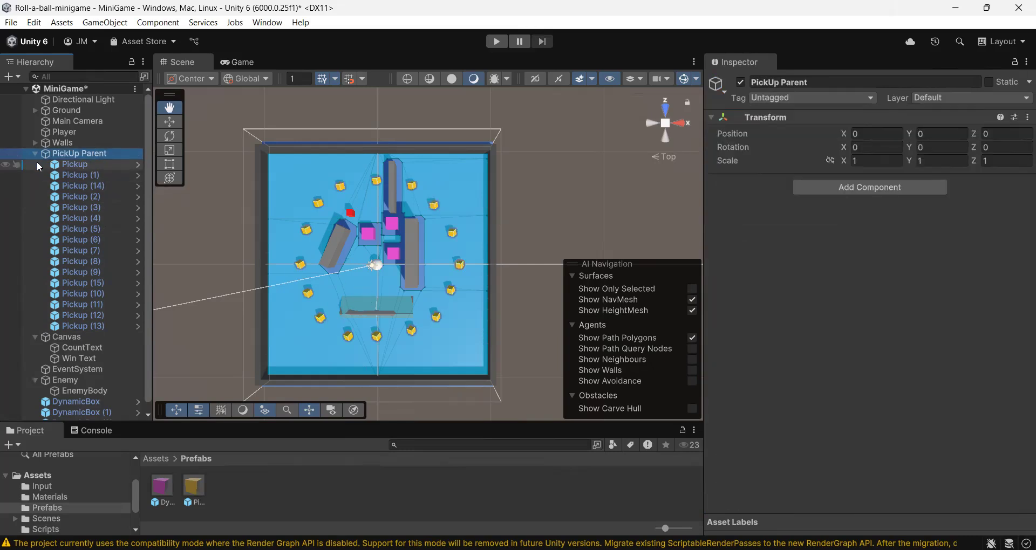
left_click(35, 154)
left_click(35, 164)
left_click(54, 133)
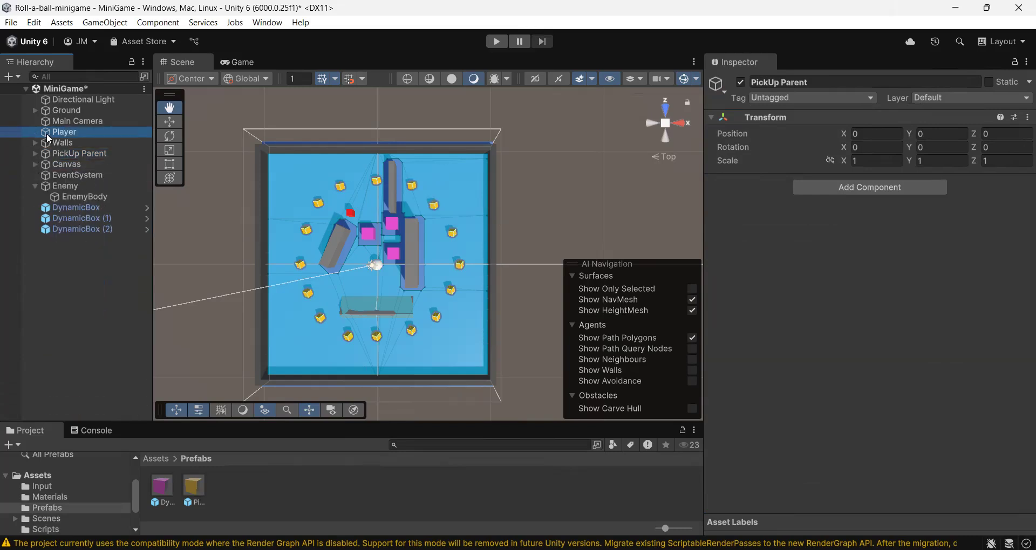
scroll(905, 403, "down", 3)
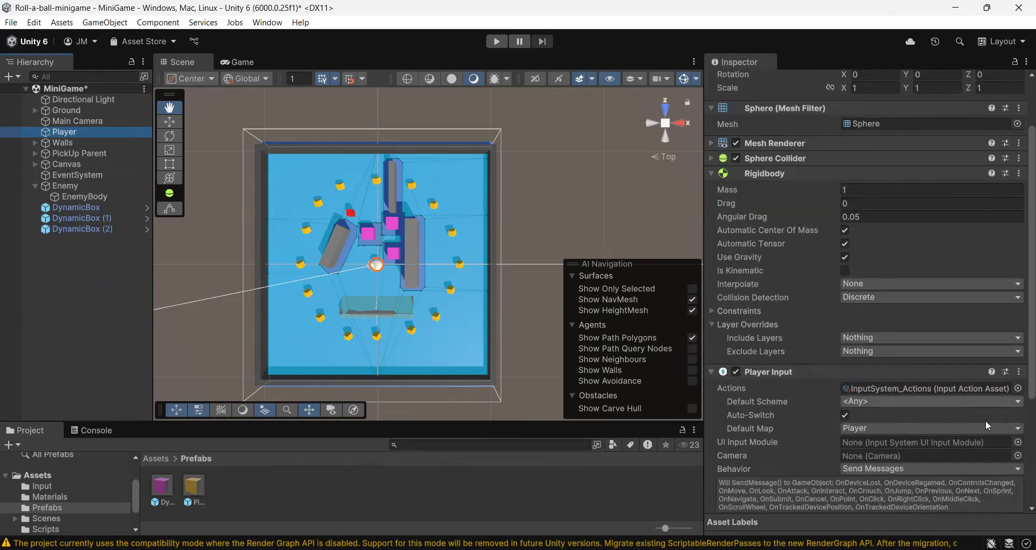
scroll(947, 479, "down", 3)
scroll(949, 480, "down", 3)
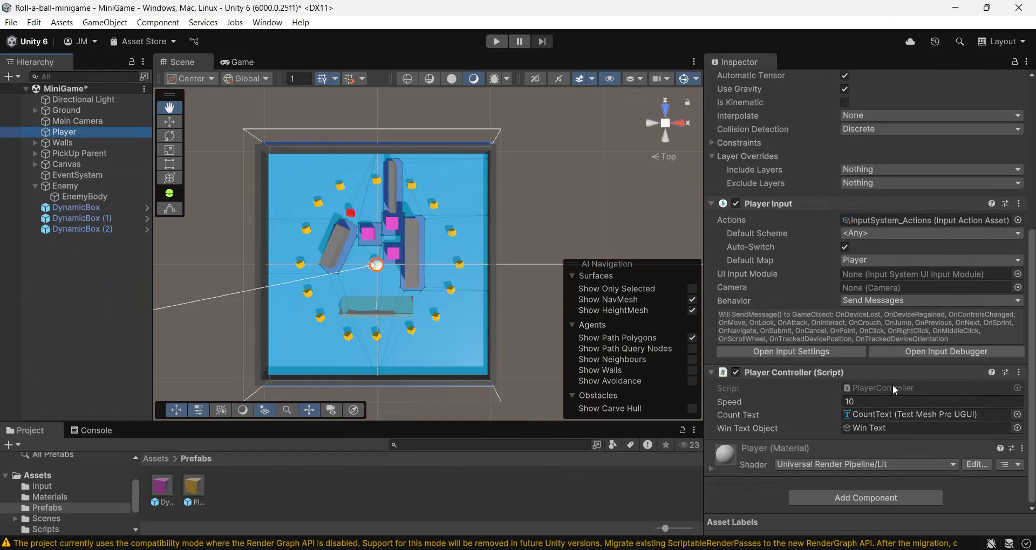
left_click(909, 389)
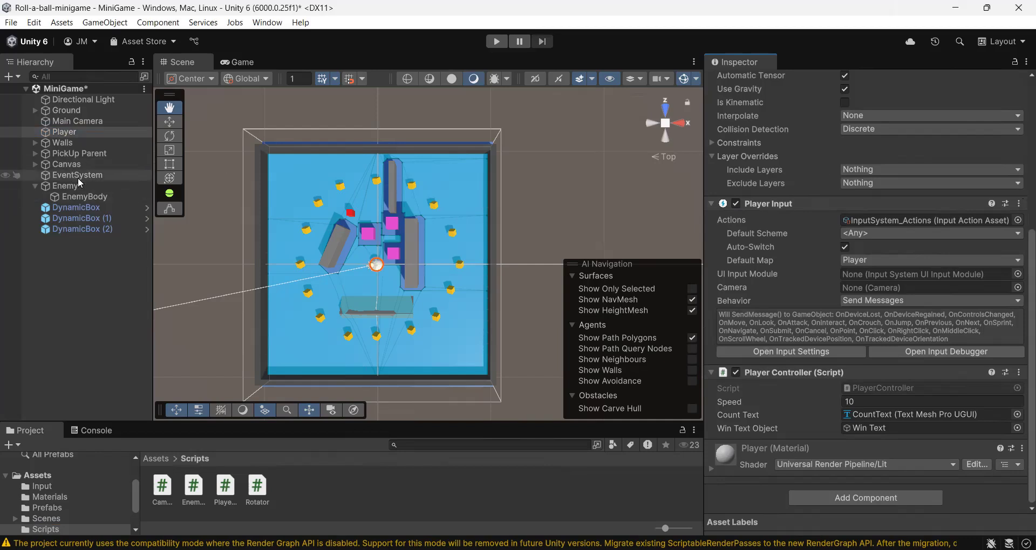
Review the project's tag list from the first Pickup object and show the entry for adding a new tag, without saving one.
left_click(87, 153)
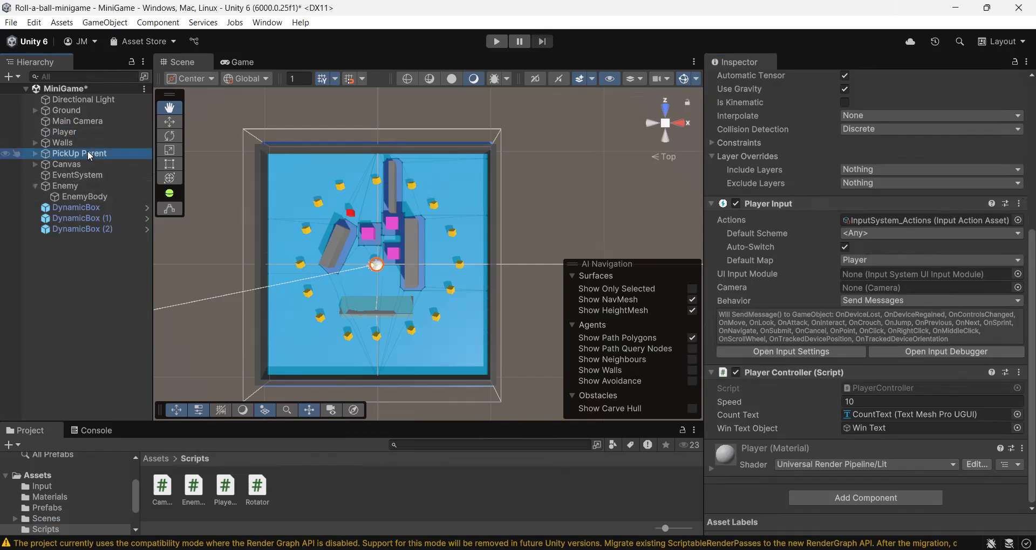
left_click(87, 164)
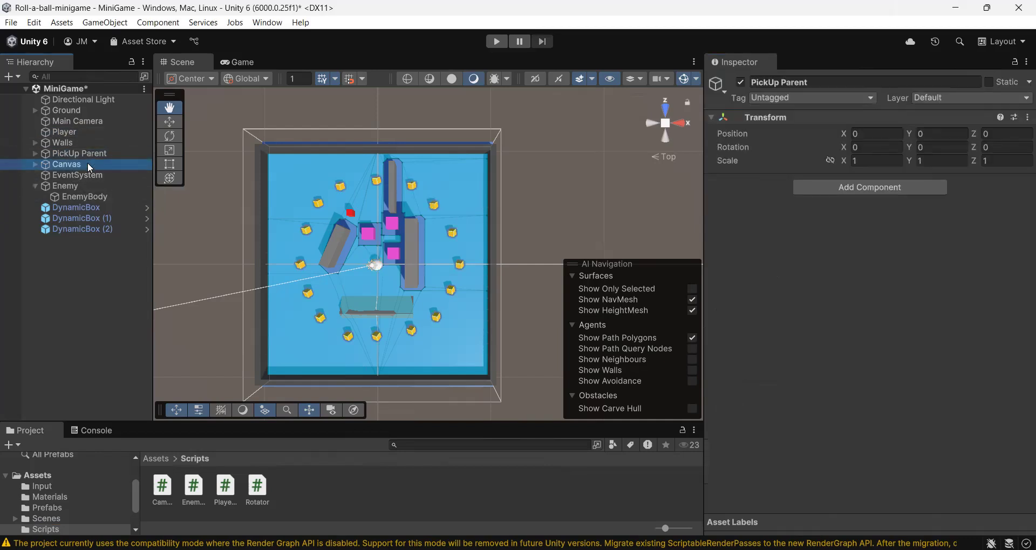
left_click(59, 154)
left_click(35, 154)
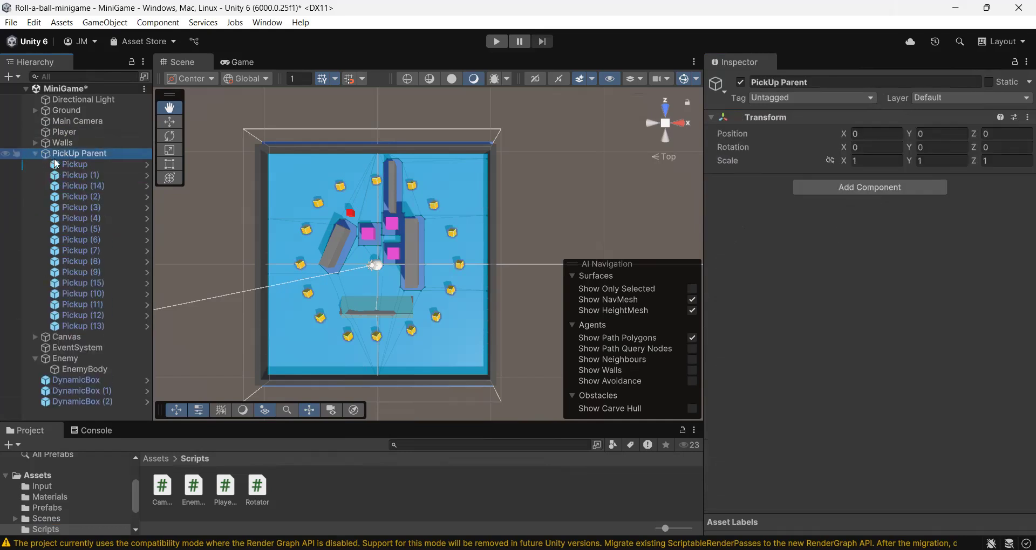
left_click(32, 164)
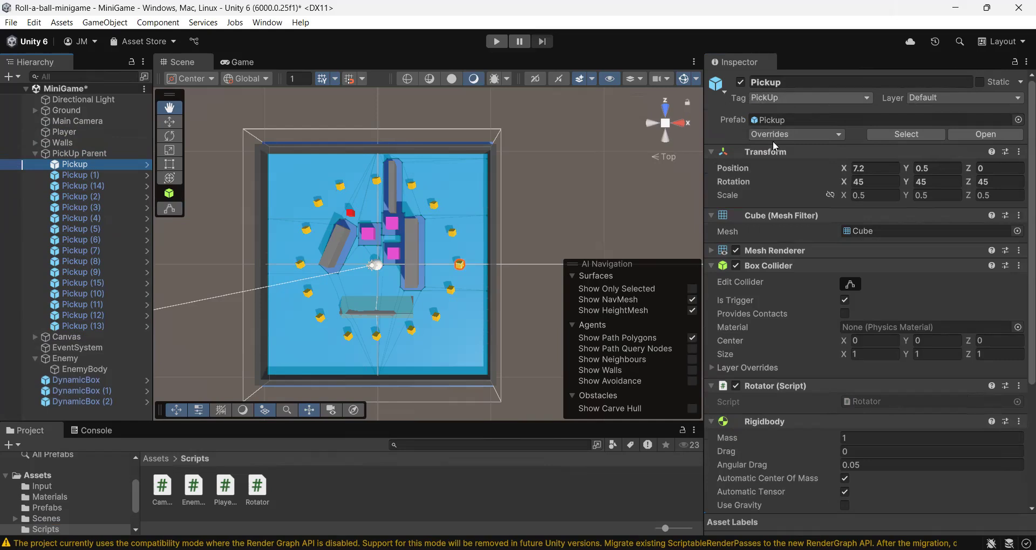
left_click(781, 97)
left_click(793, 245)
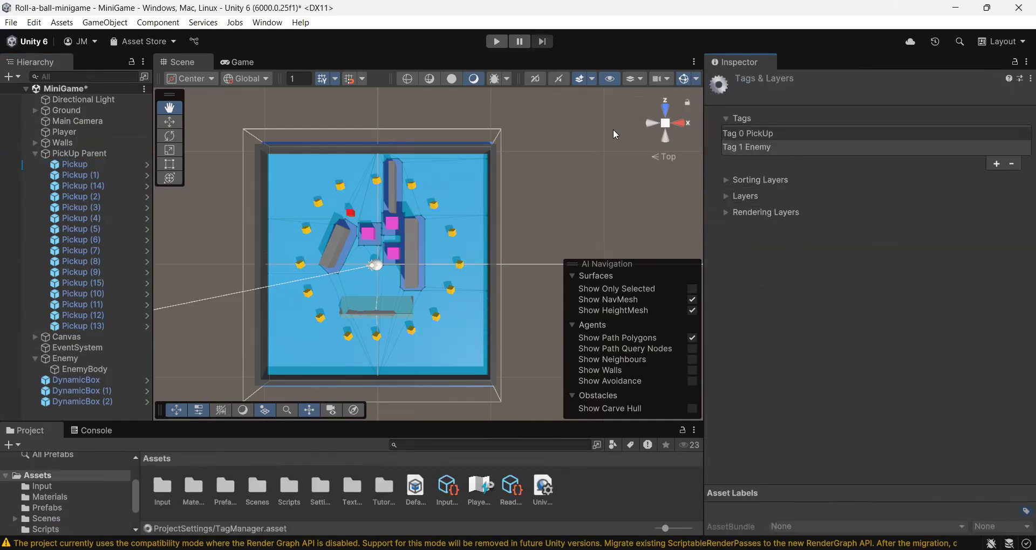
left_click(995, 164)
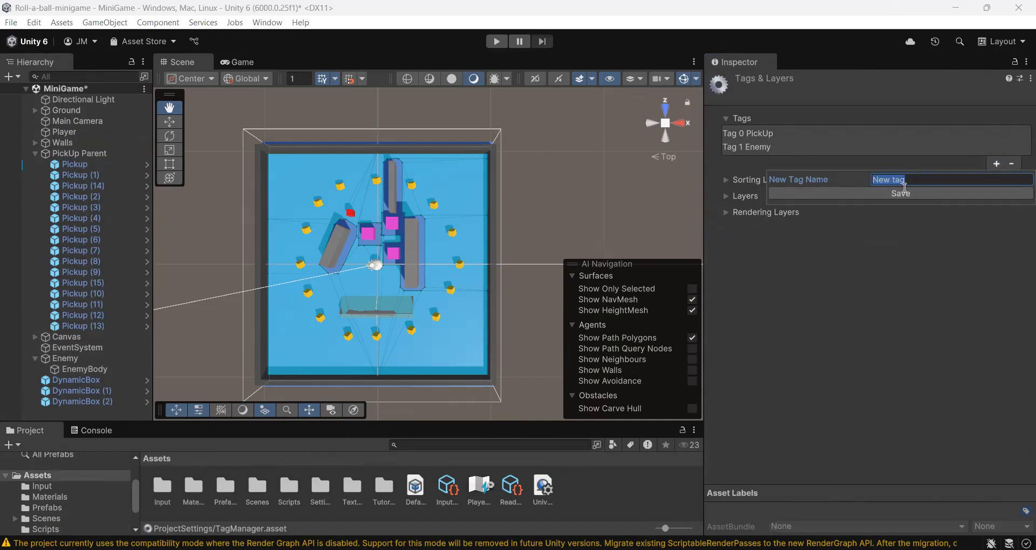
left_click(877, 251)
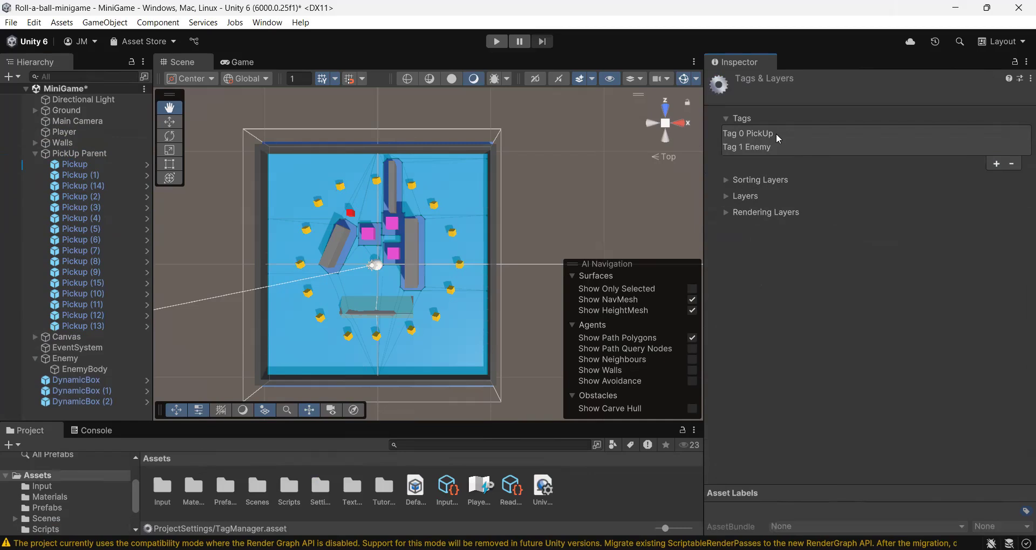
Check the tag choices of the first Pickup object and leave PickUp assigned.
left_click(75, 169)
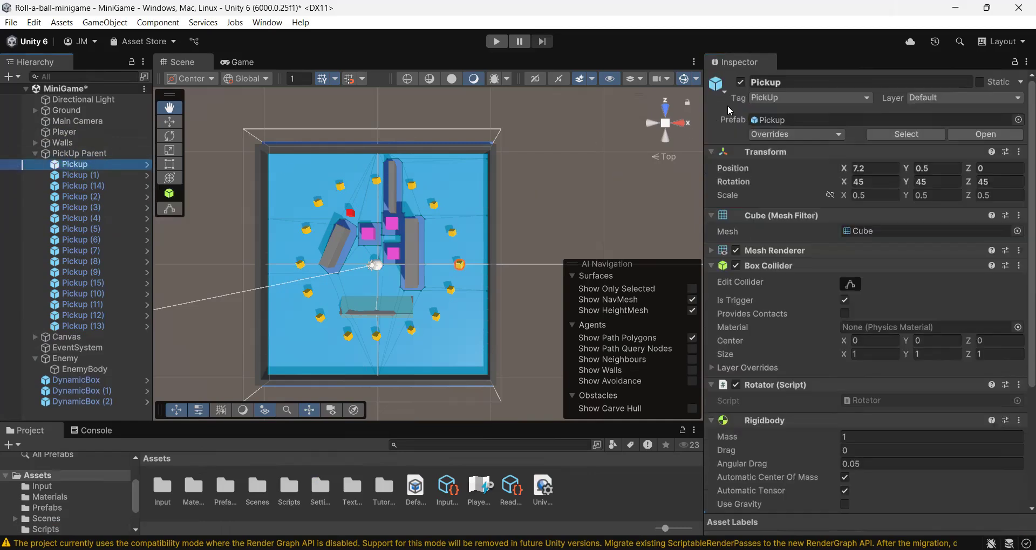
left_click(781, 99)
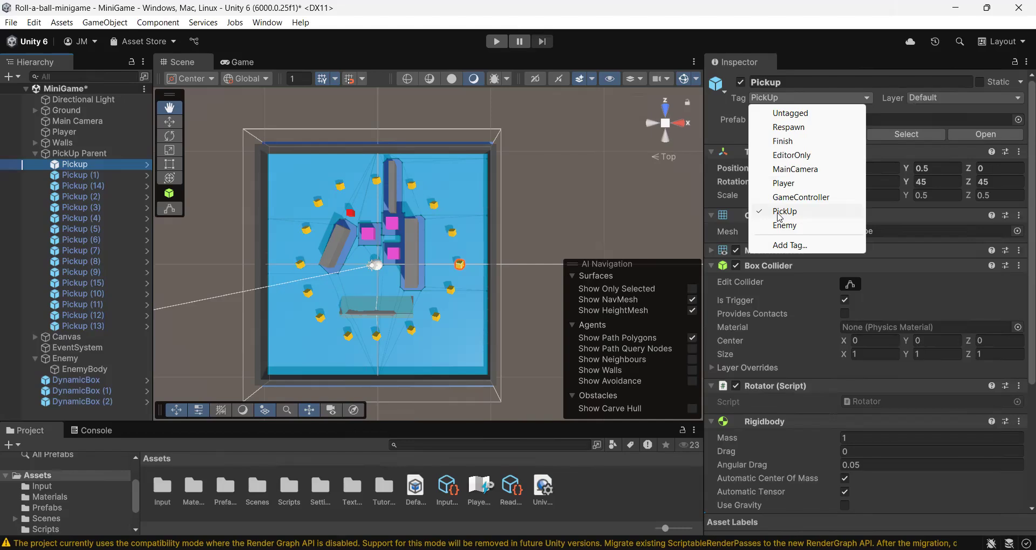
left_click(580, 174)
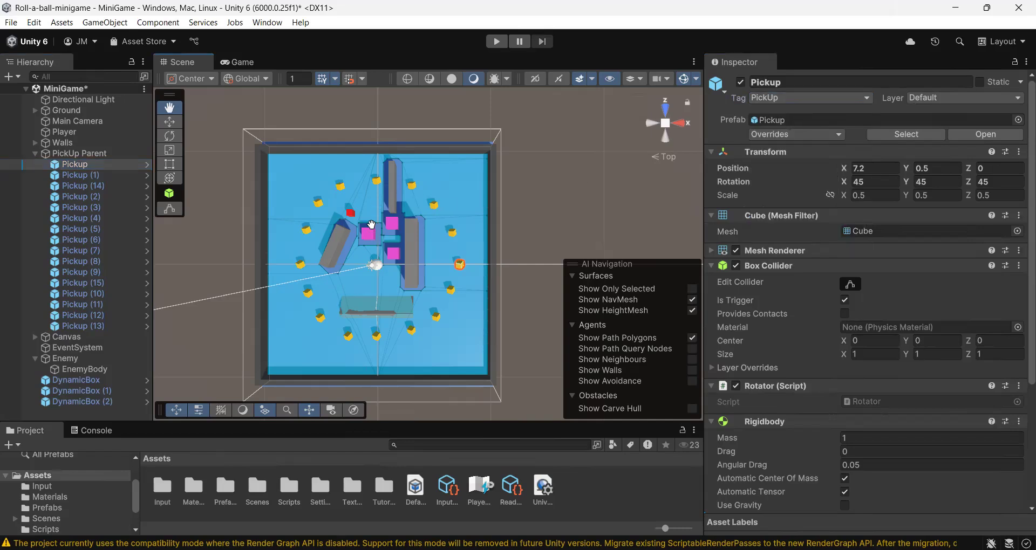
Collapse PickUp Parent and examine the Ground object's components, including its NavMesh Surface settings.
scroll(371, 224, "up", 1)
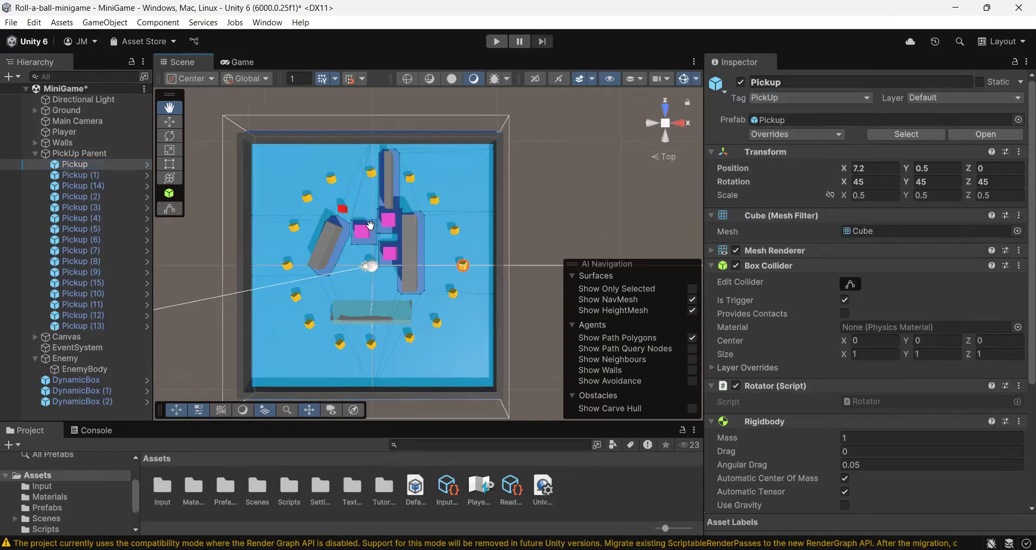
left_click(35, 154)
left_click(64, 110)
scroll(828, 397, "down", 1)
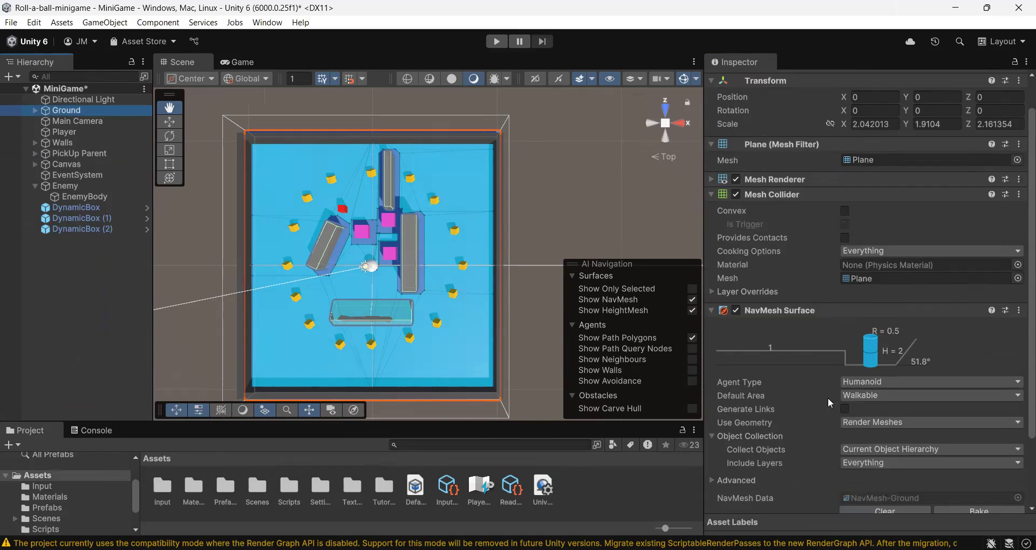
scroll(829, 403, "down", 2)
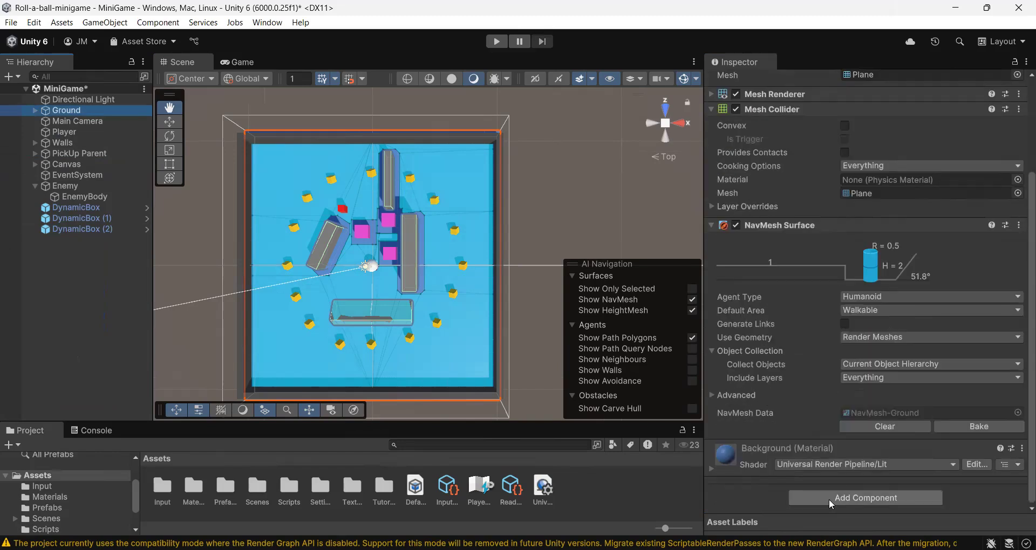
Search the components that can be added to Ground for "navme" and close the list without adding one.
left_click(829, 500)
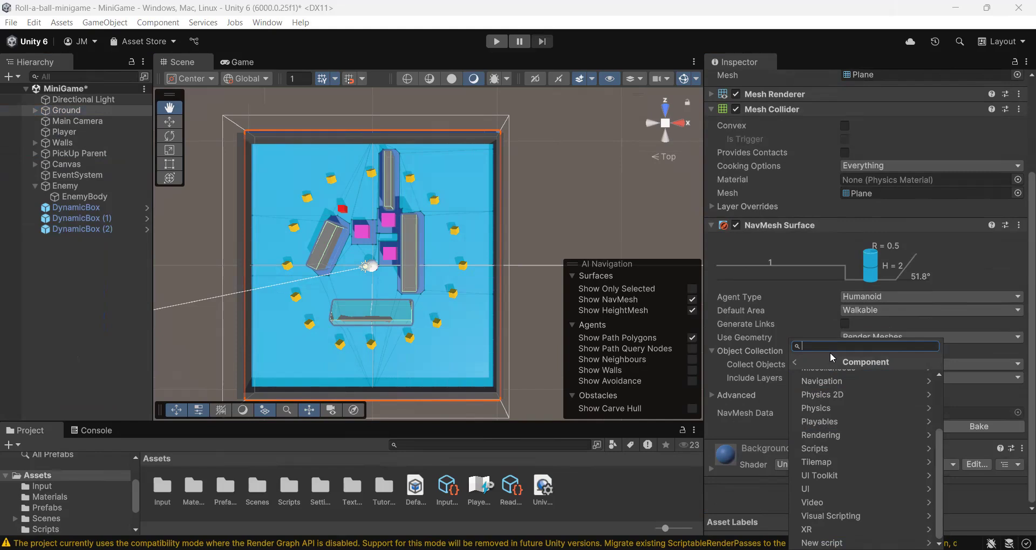
type("navme")
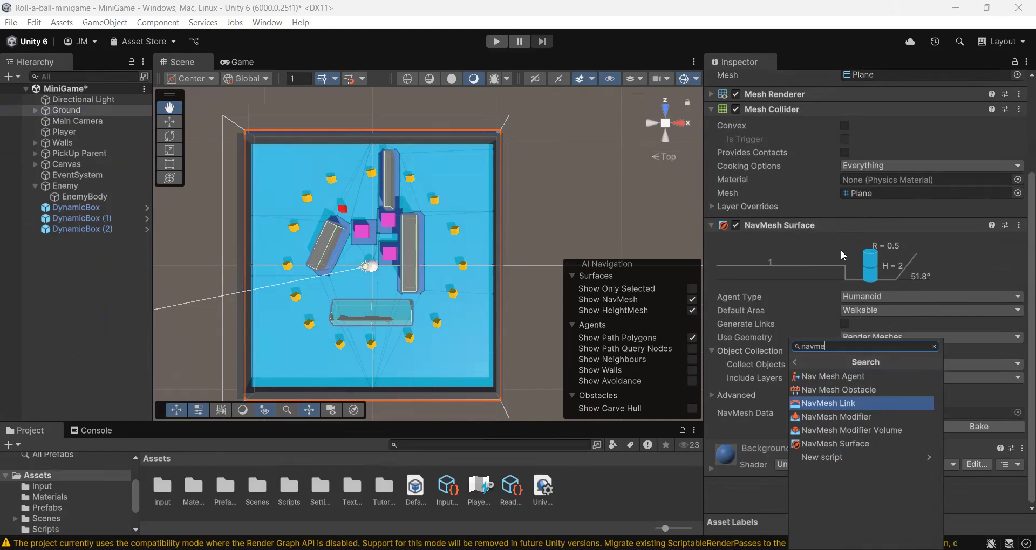
left_click(628, 222)
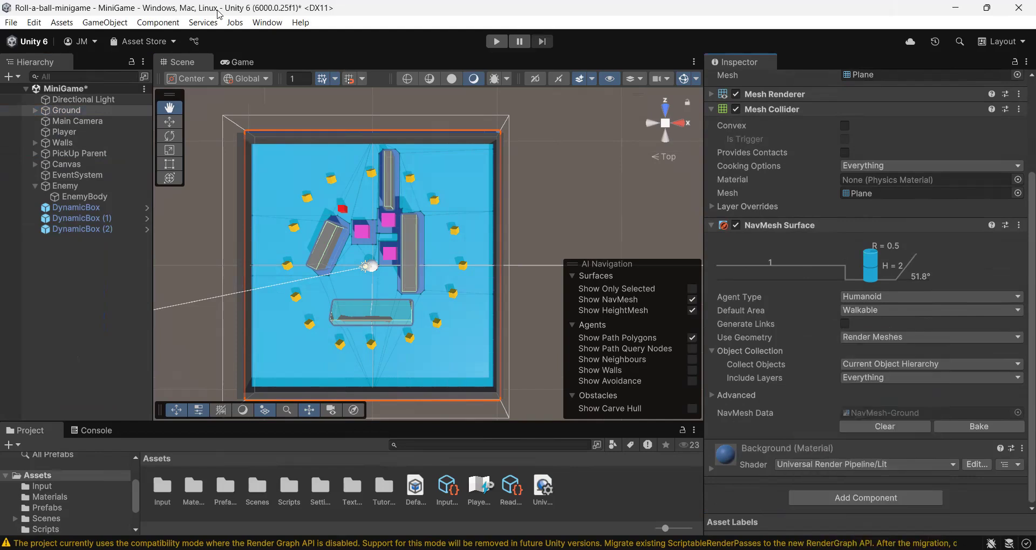
Open the Package Manager, view the option to install a package by name, and examine the AI Navigation package.
left_click(280, 24)
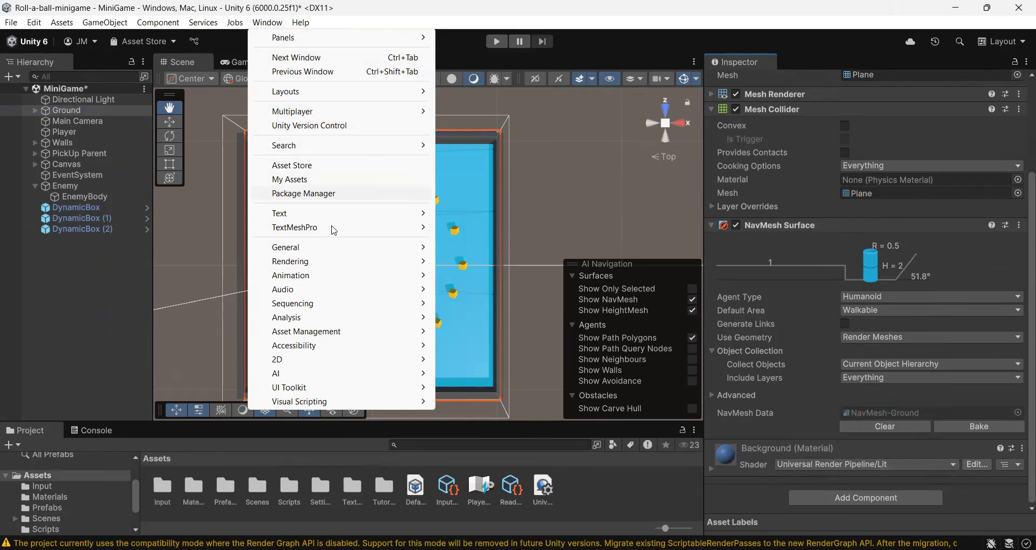
left_click(344, 195)
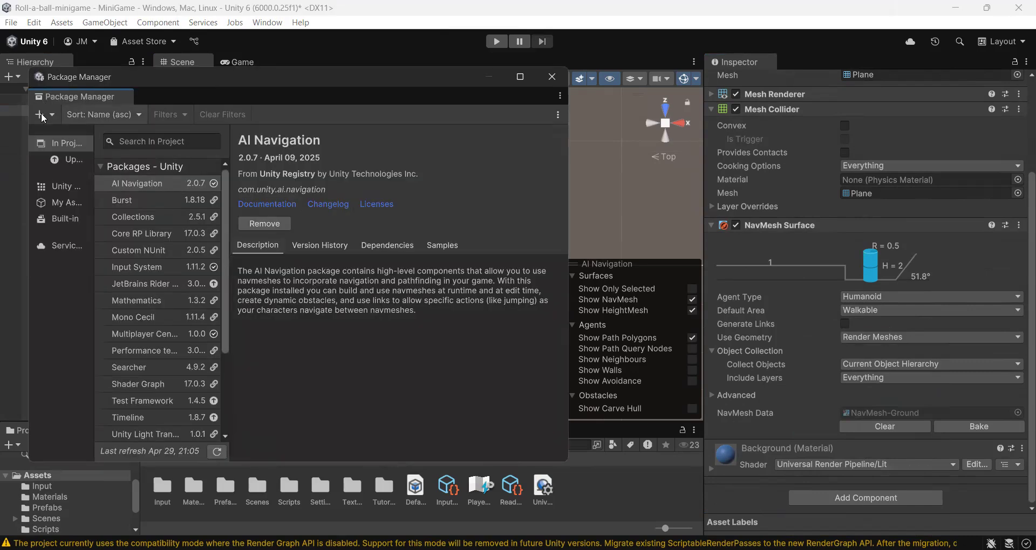
left_click(43, 116)
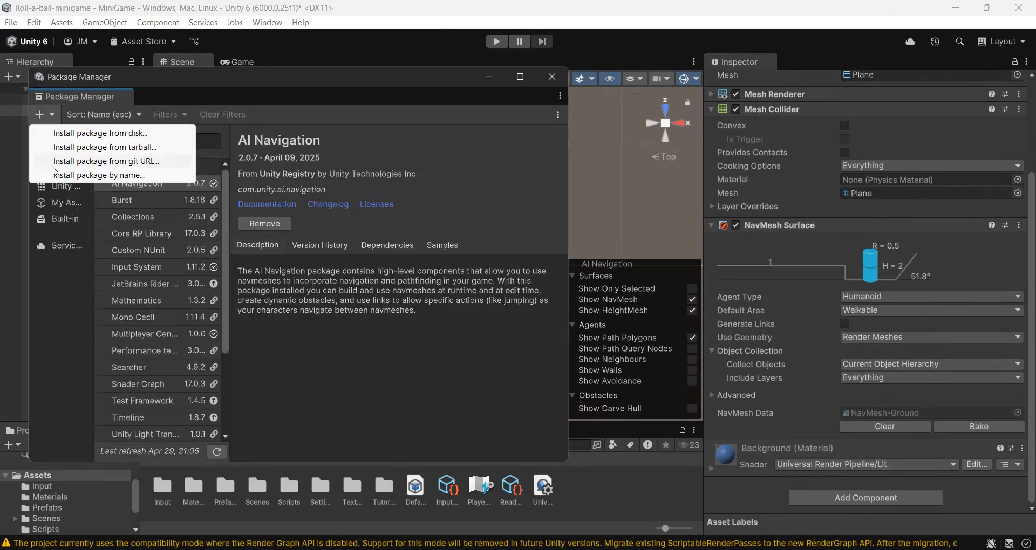
left_click(81, 175)
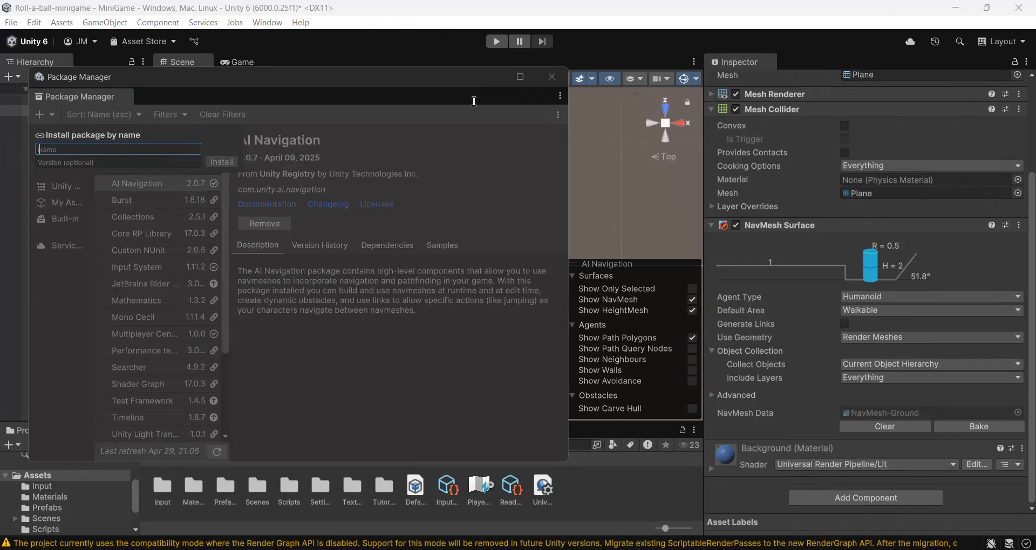
left_click(552, 84)
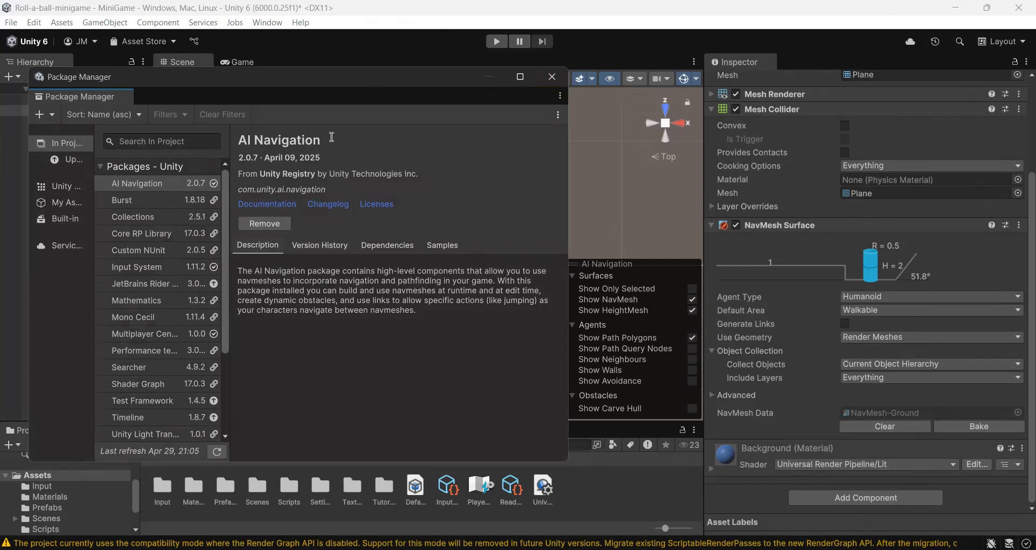
triple_click(241, 137)
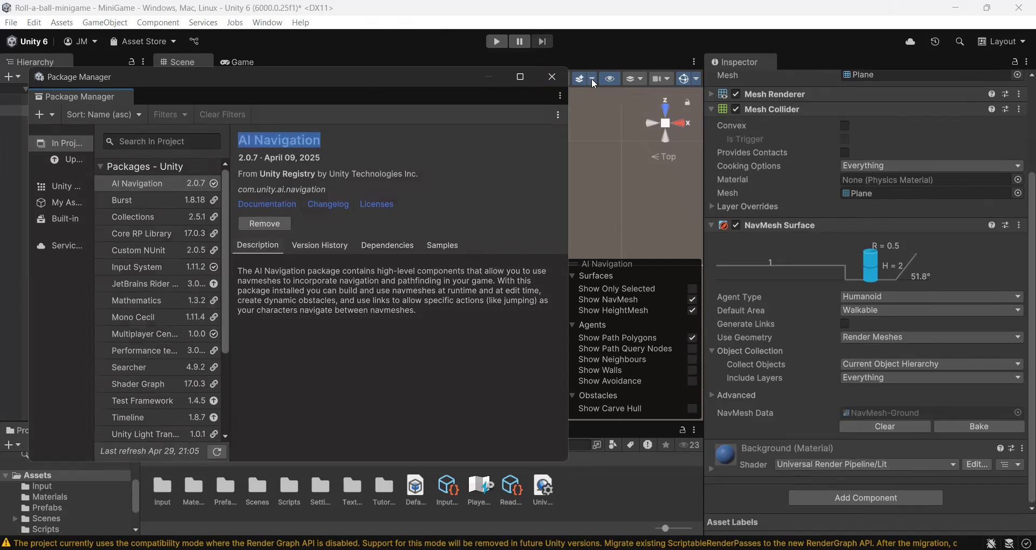
Close the Package Manager, bake the NavMesh Surface on Ground, and recheck Ground's component settings.
left_click(549, 79)
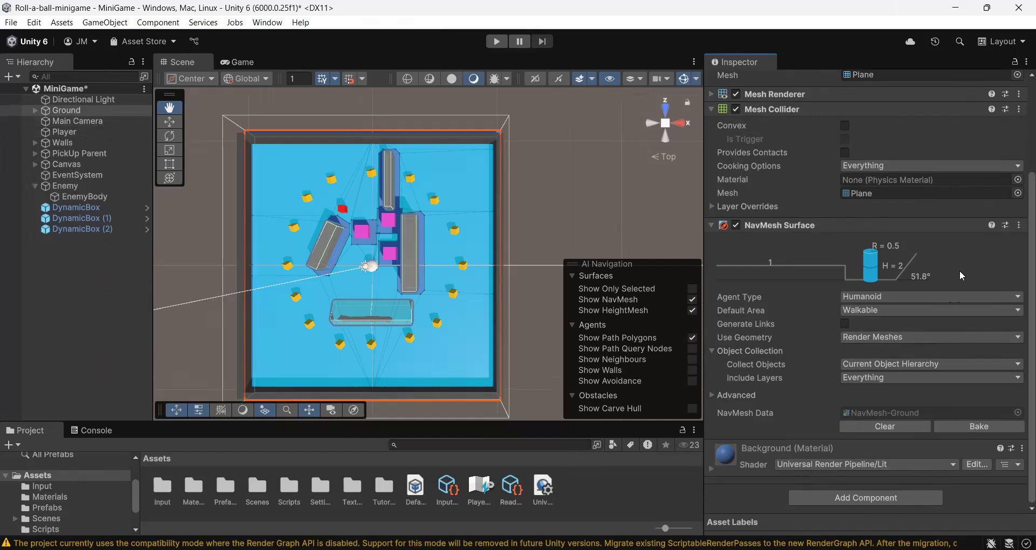
left_click(979, 426)
left_click(75, 155)
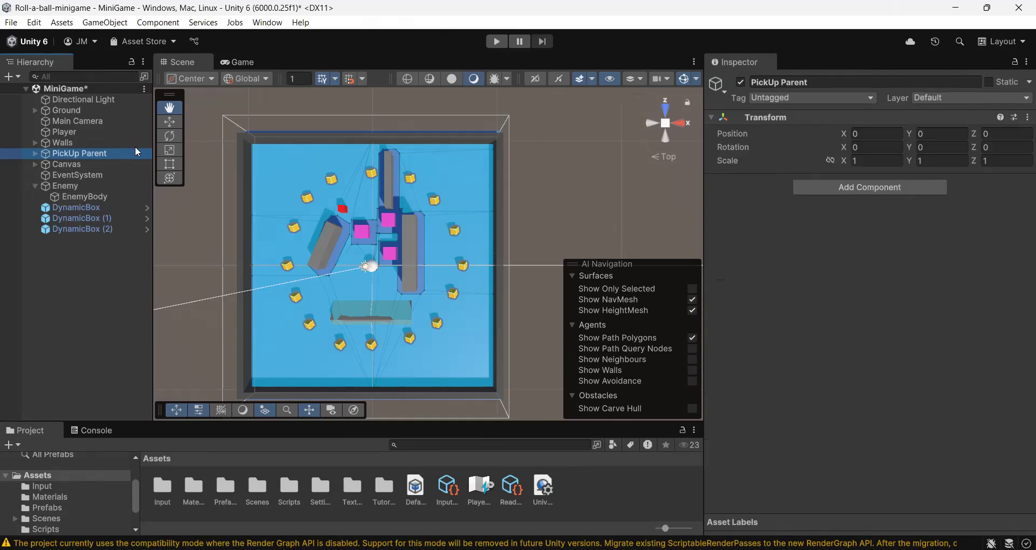
left_click(83, 111)
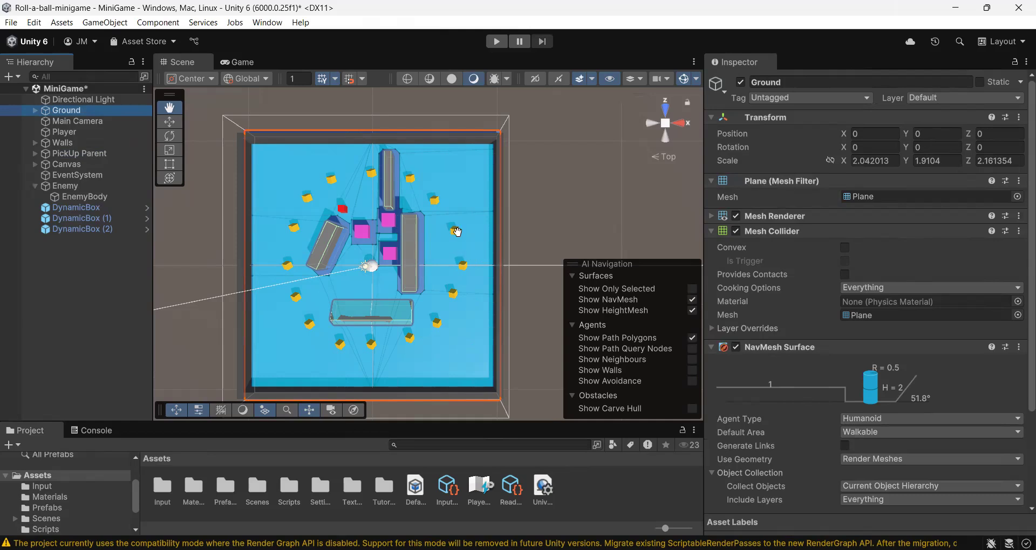
scroll(882, 317, "down", 3)
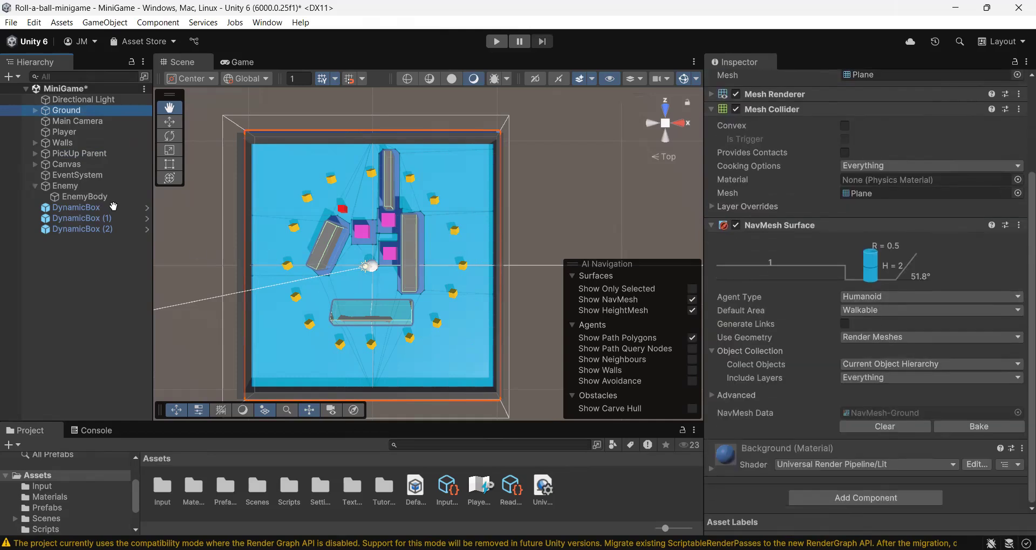
Switch the Scene view to 2D, frame the Canvas object, and examine its Canvas, Canvas Scaler and Graphic Raycaster components.
left_click(66, 164)
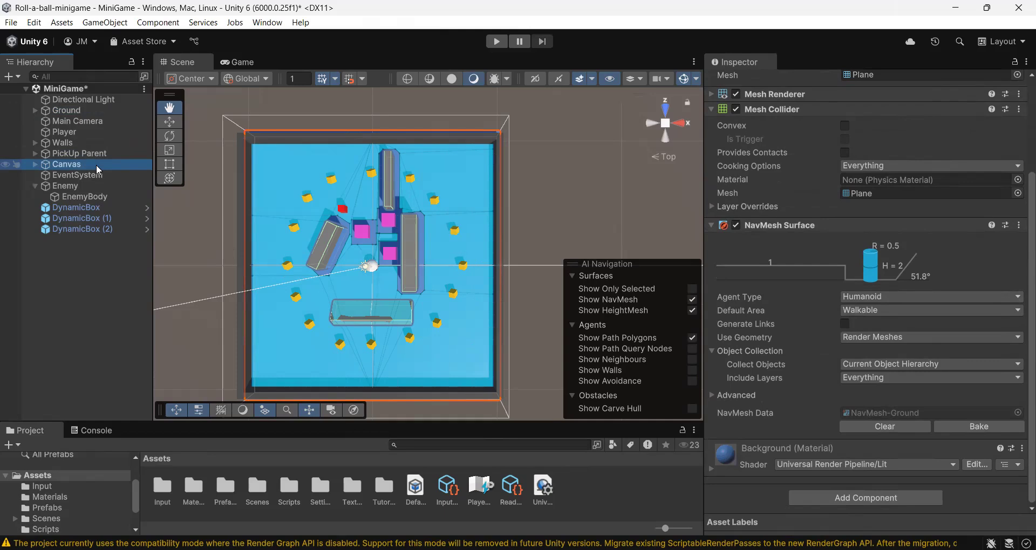
left_click(536, 81)
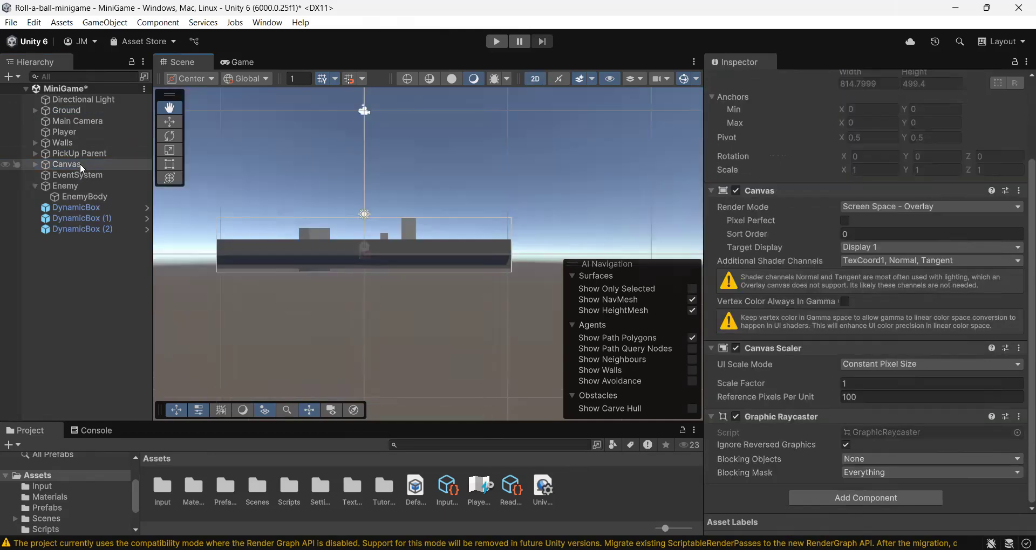
left_click(94, 162)
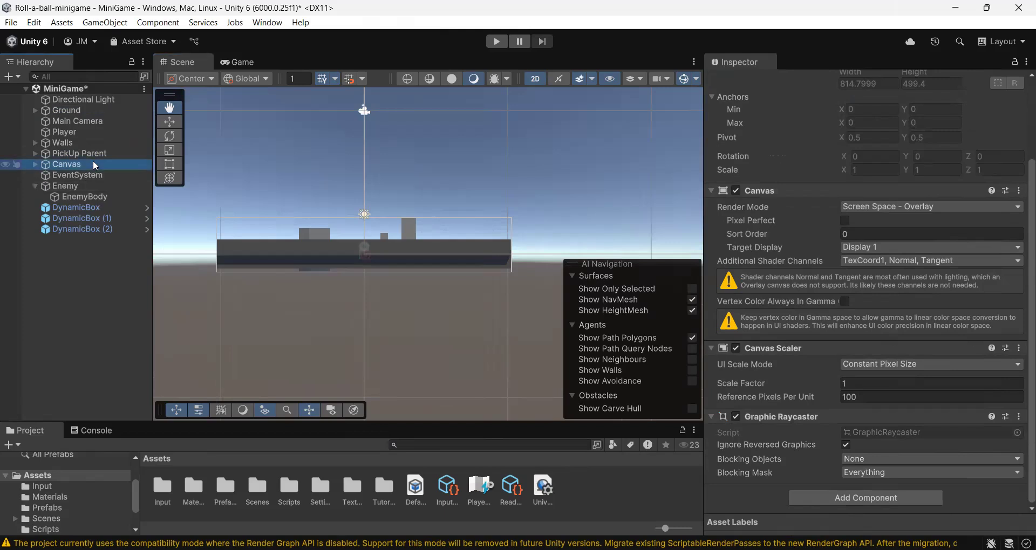
key("f")
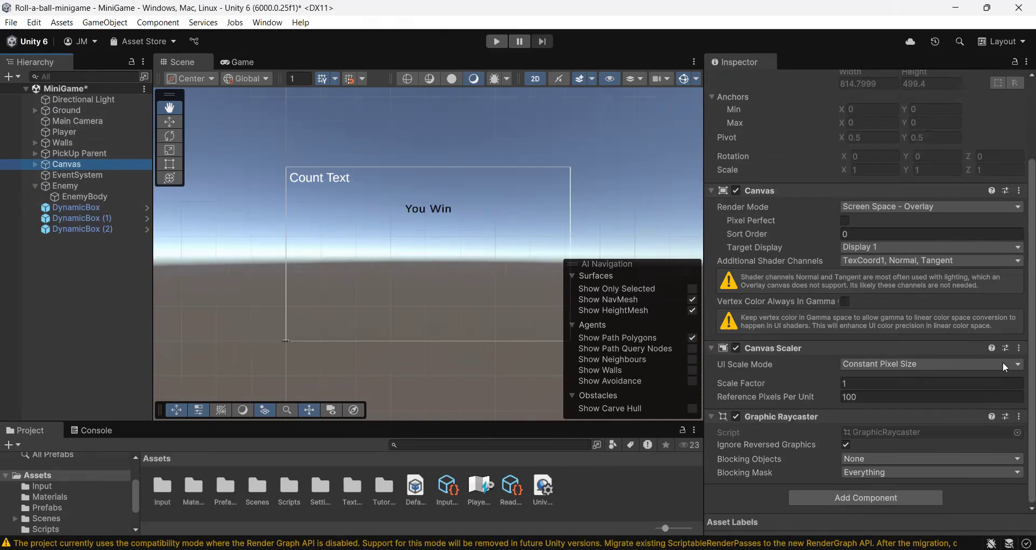
scroll(995, 342, "up", 3)
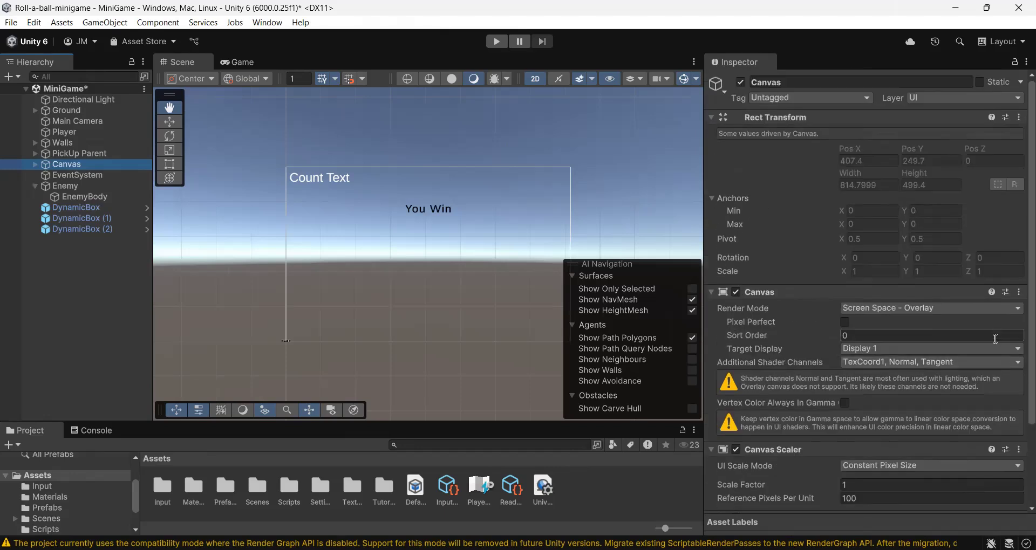
scroll(996, 343, "down", 3)
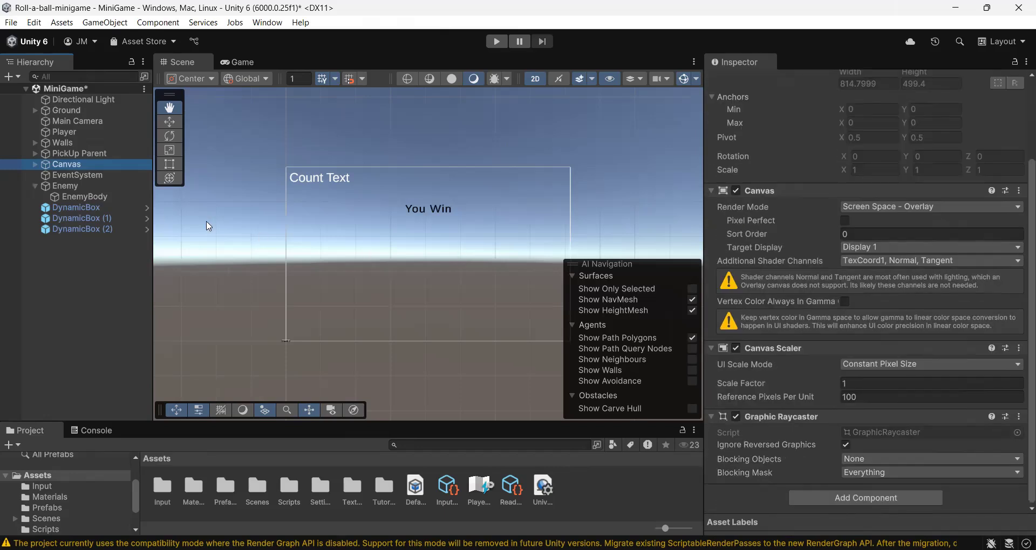
Expand Canvas and view the UI elements that can be created in the scene and under Canvas, without adding one.
left_click(34, 164)
left_click(60, 171)
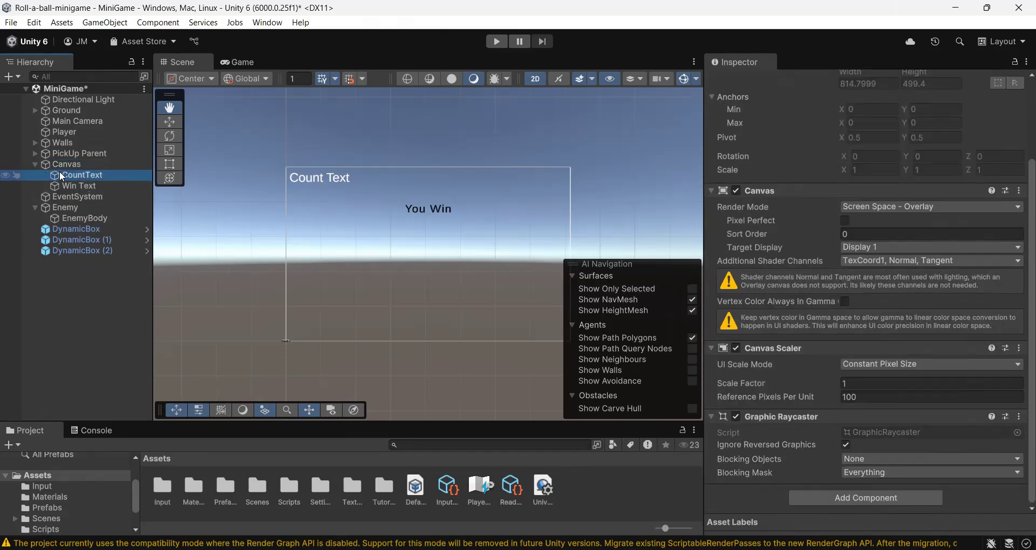
left_click(40, 164)
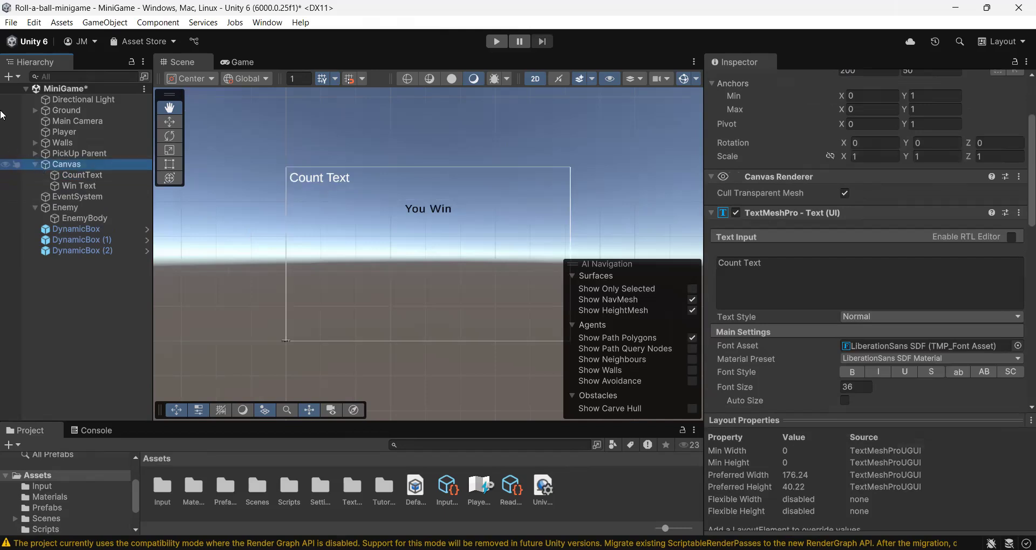
left_click(11, 79)
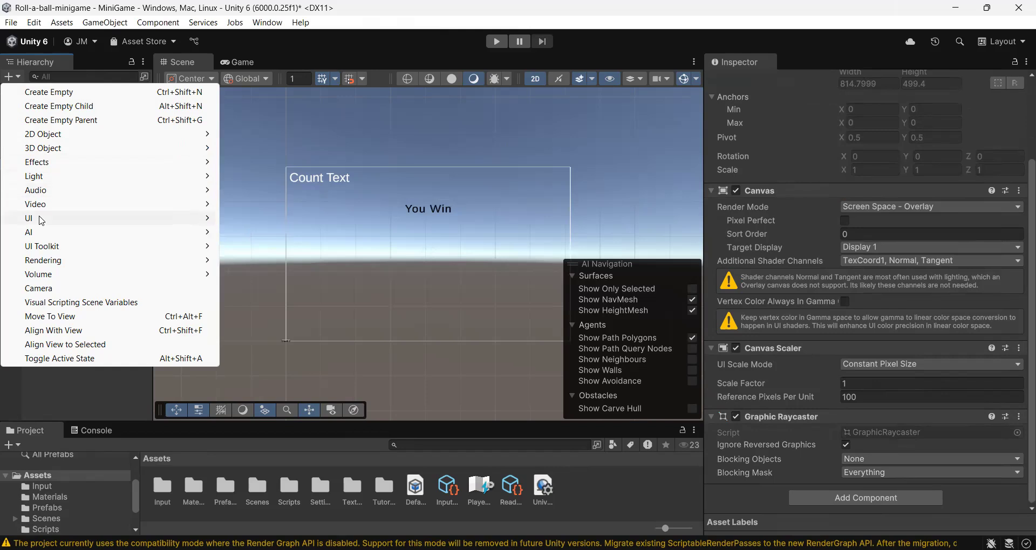
mouse_move(140, 221)
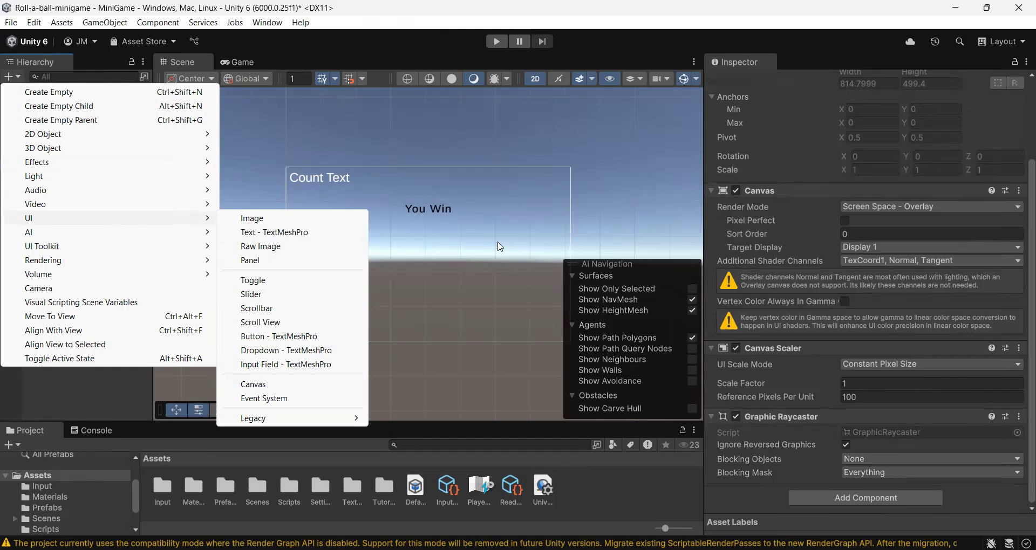
left_click_drag(497, 242, 427, 254)
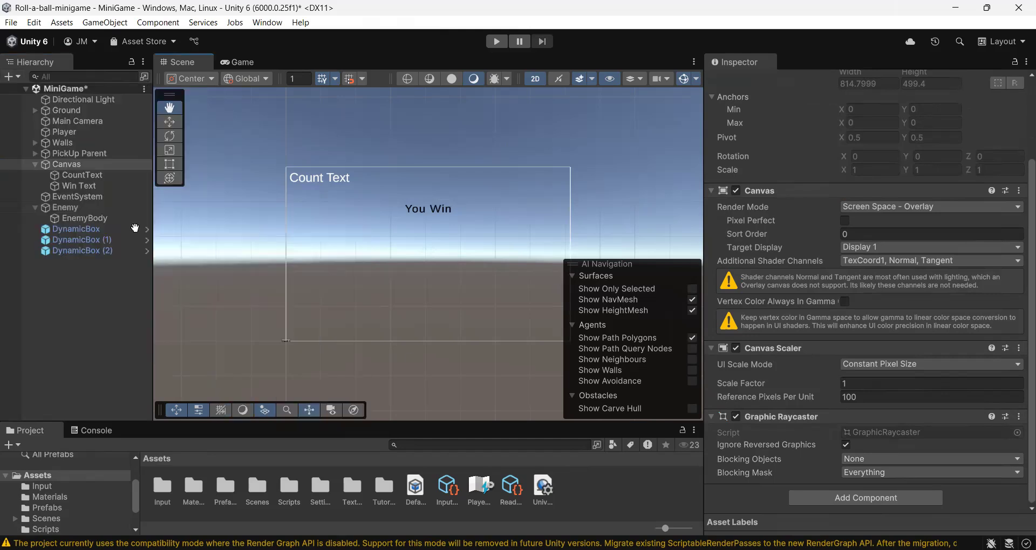
left_click(72, 161)
right_click(72, 161)
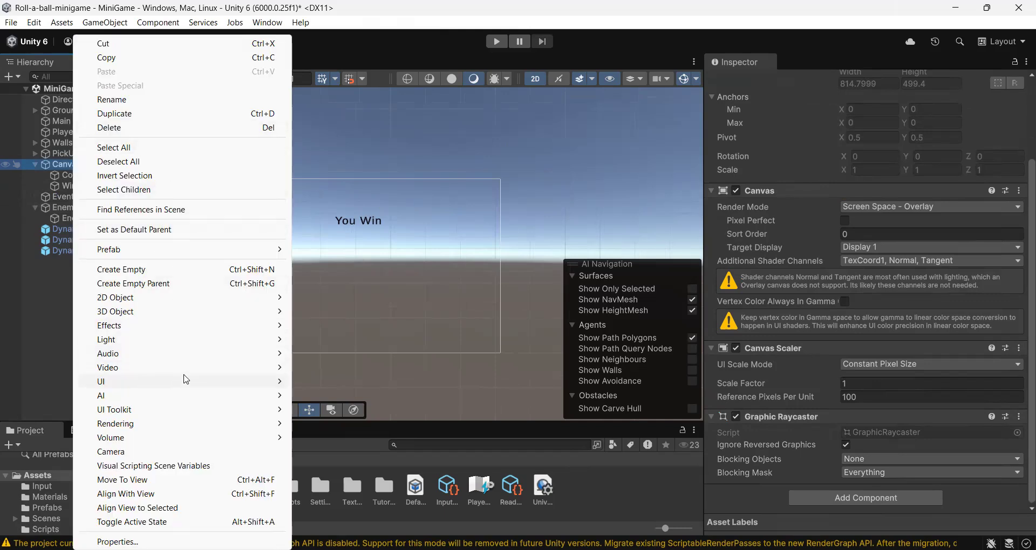
mouse_move(185, 379)
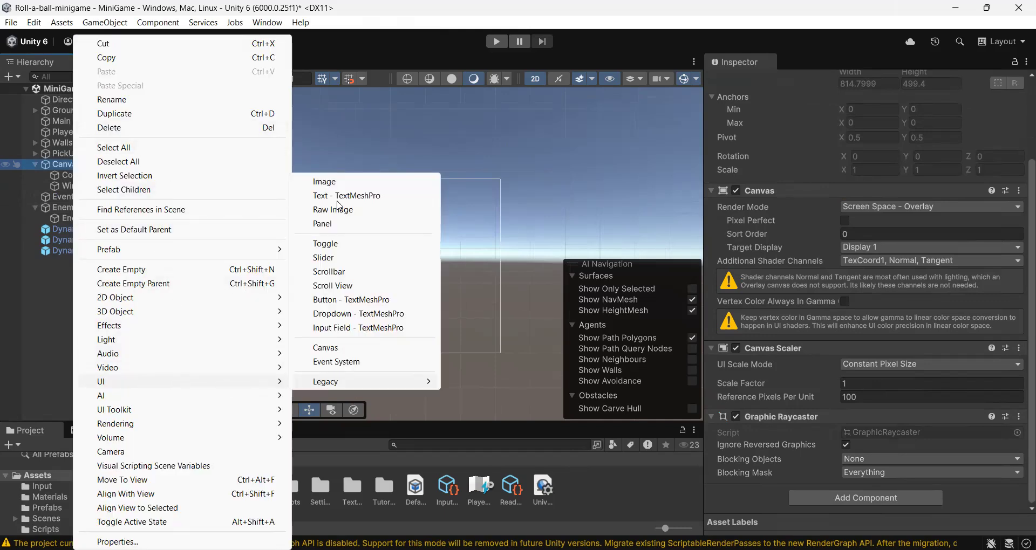
left_click(510, 199)
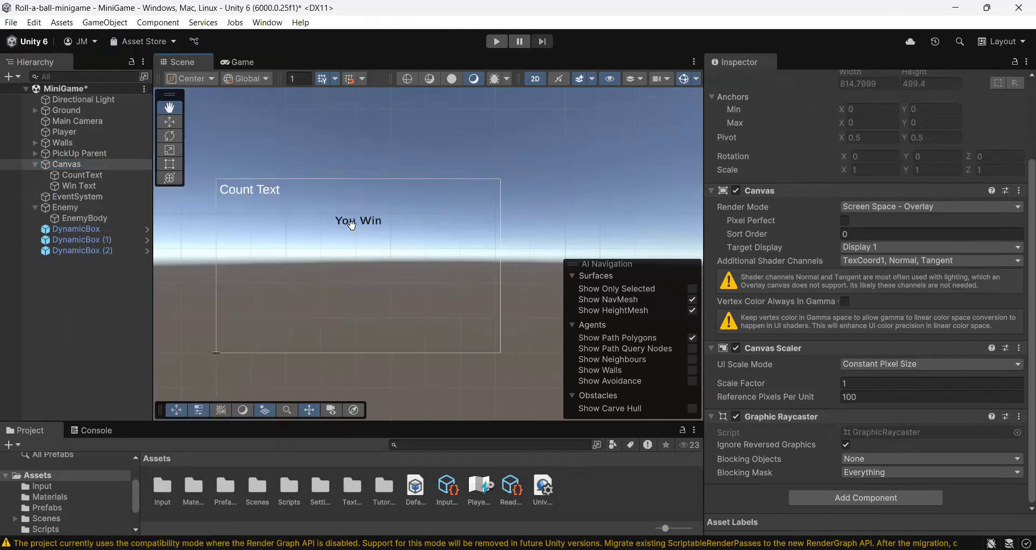
Examine the CountText object's TextMeshPro settings, including font, size, color and alignment, and its Rect Transform.
left_click_drag(261, 196, 402, 246)
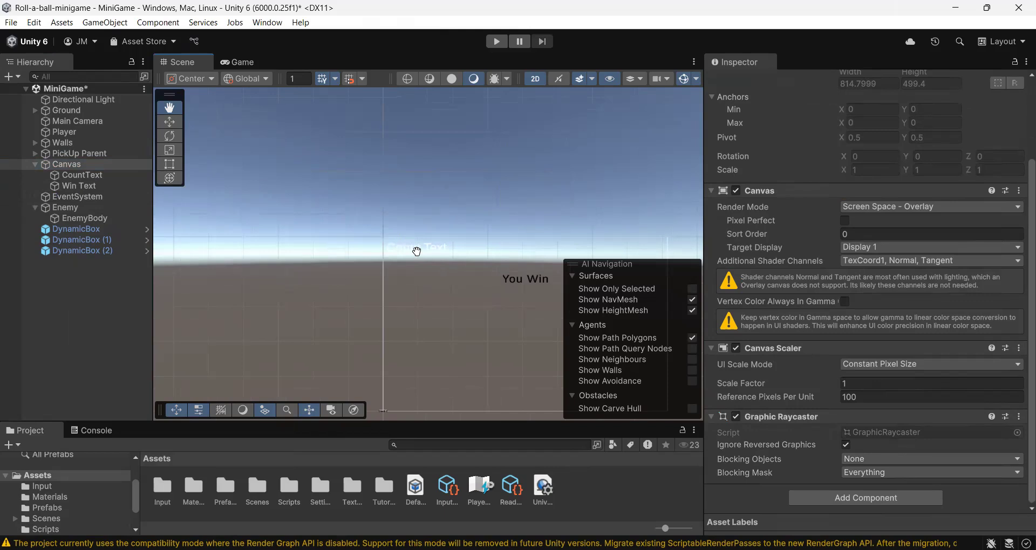
left_click(98, 175)
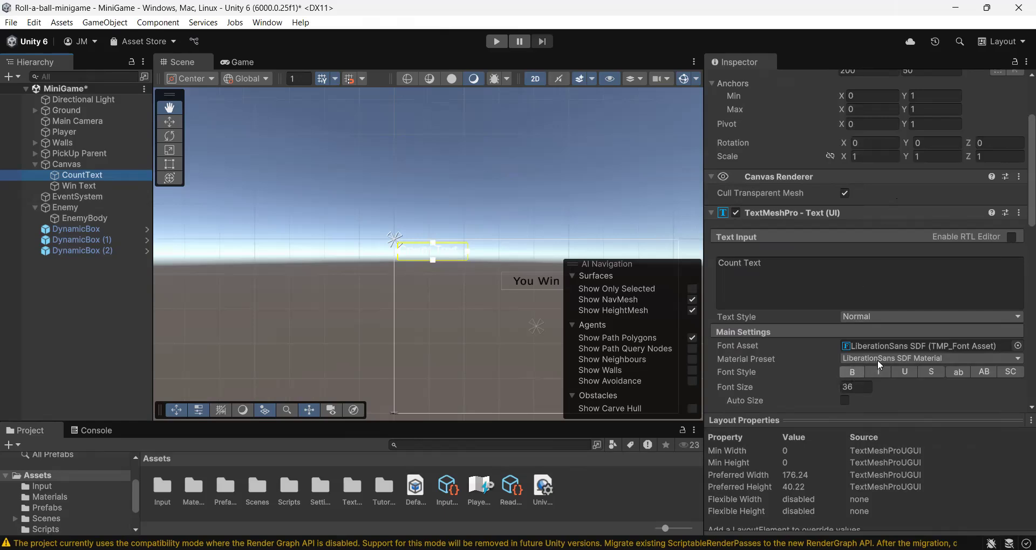
scroll(907, 372, "down", 5)
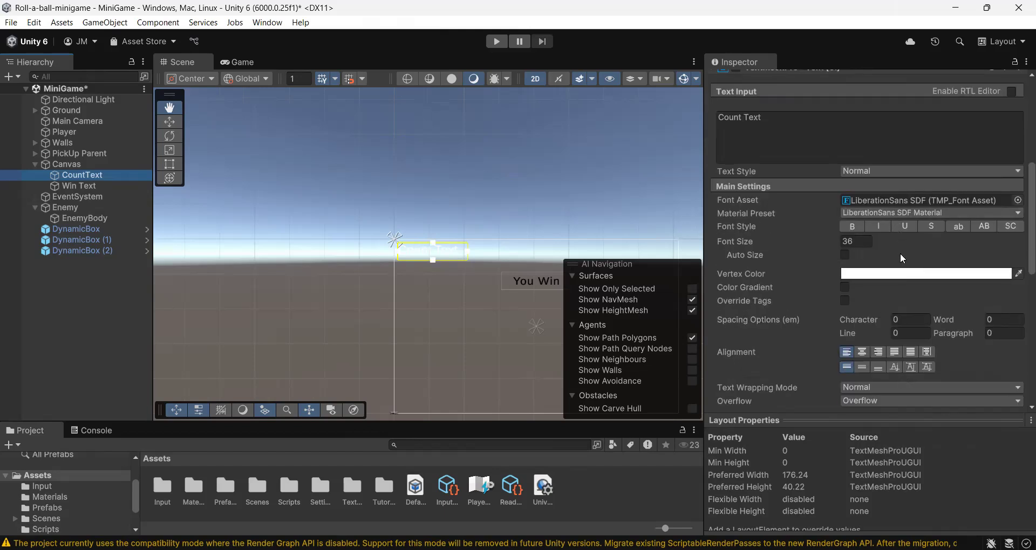
scroll(930, 363, "down", 1)
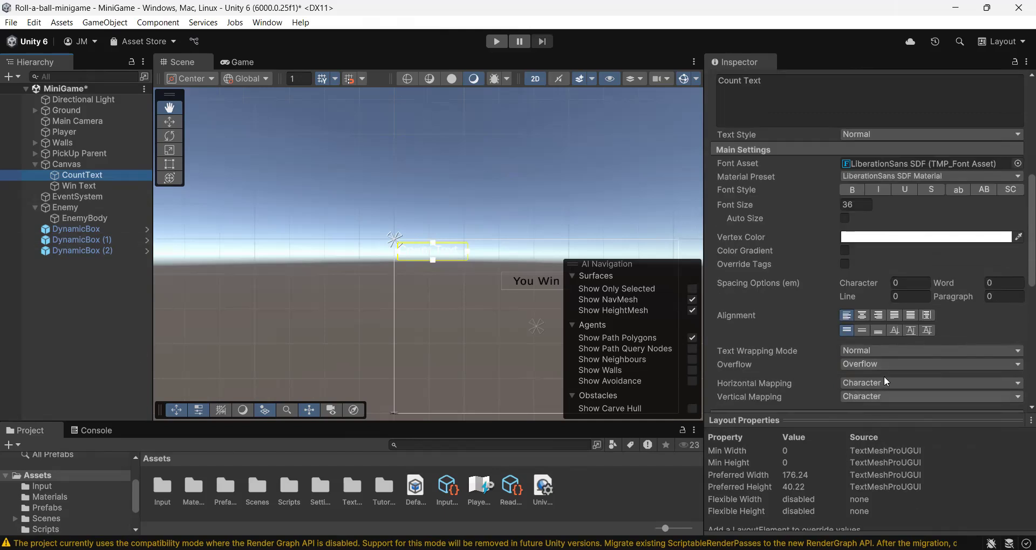
scroll(884, 378, "up", 8)
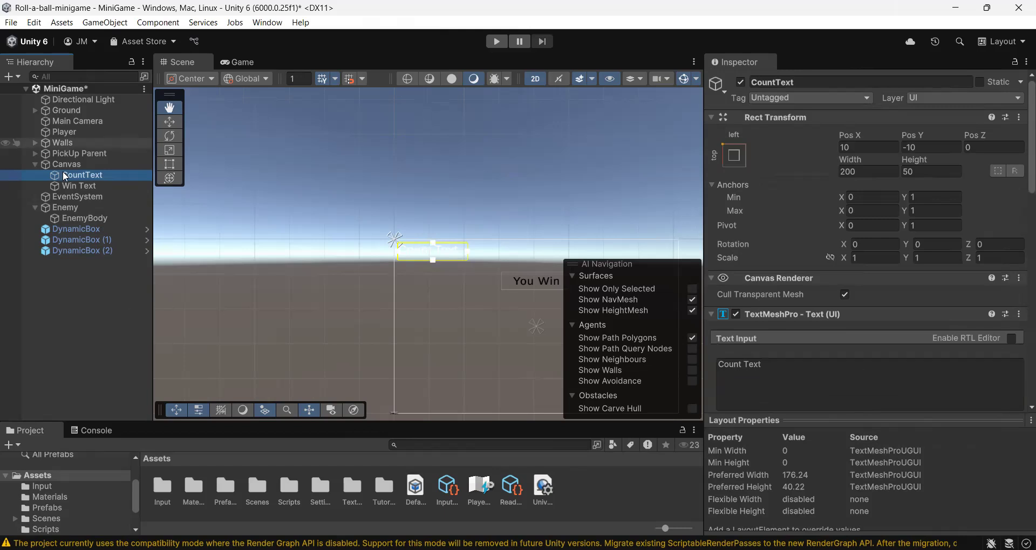
Examine the Win Text object's Rect Transform and its TextMeshPro text, font style, size, color and alignment.
left_click(75, 187)
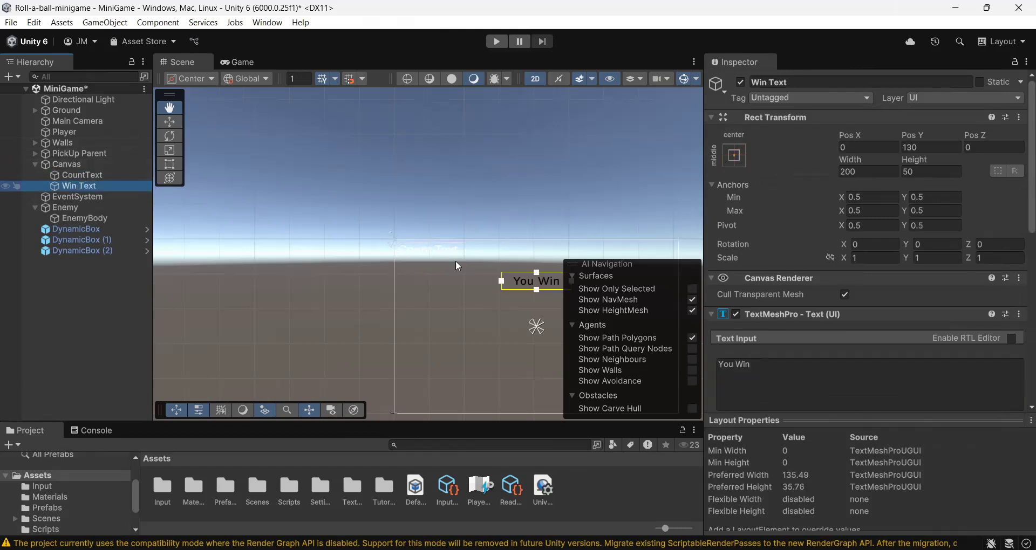
scroll(866, 279, "down", 5)
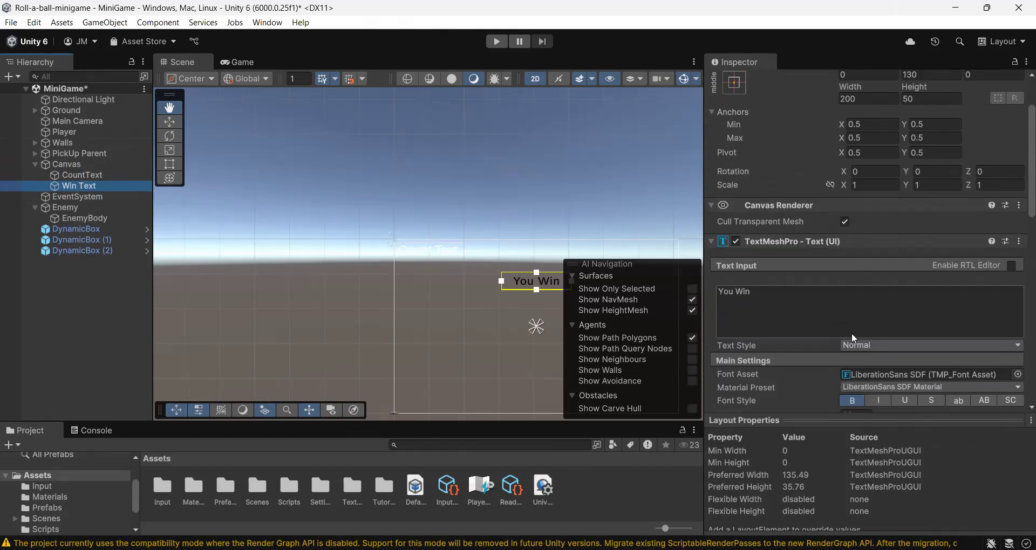
scroll(852, 331, "down", 1)
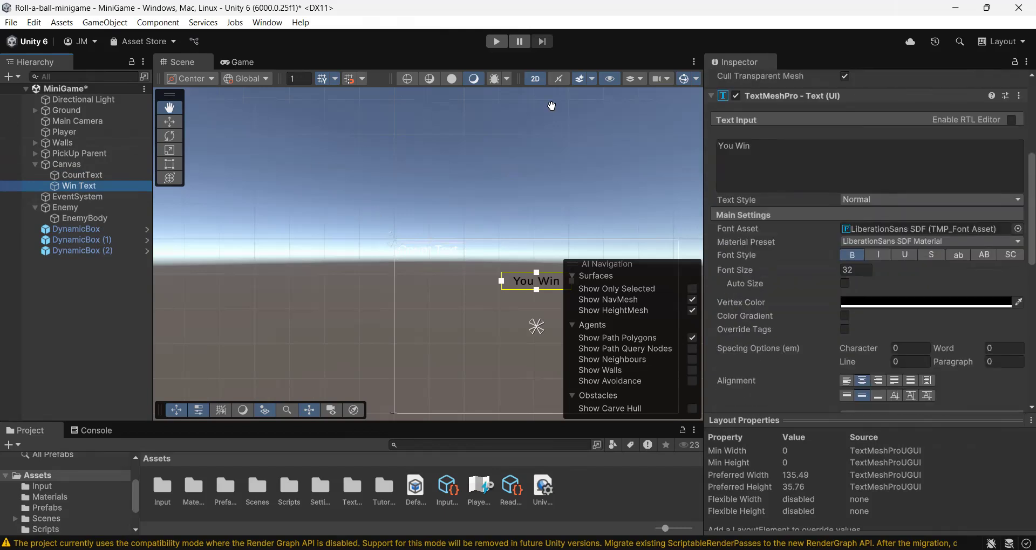
Return the Scene view from 2D to 3D and frame the Ground object.
left_click(537, 80)
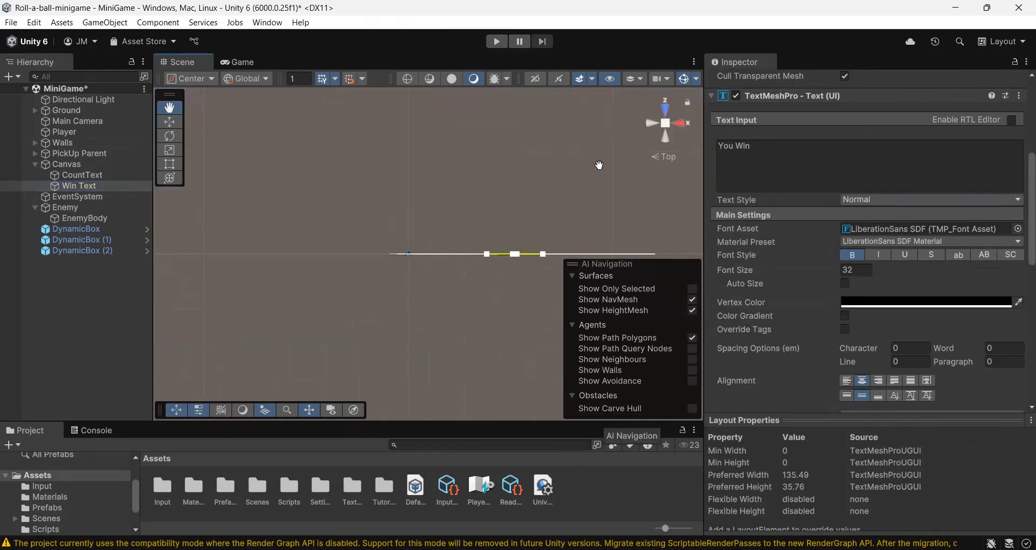
scroll(386, 211, "down", 1)
scroll(386, 211, "down", 1)
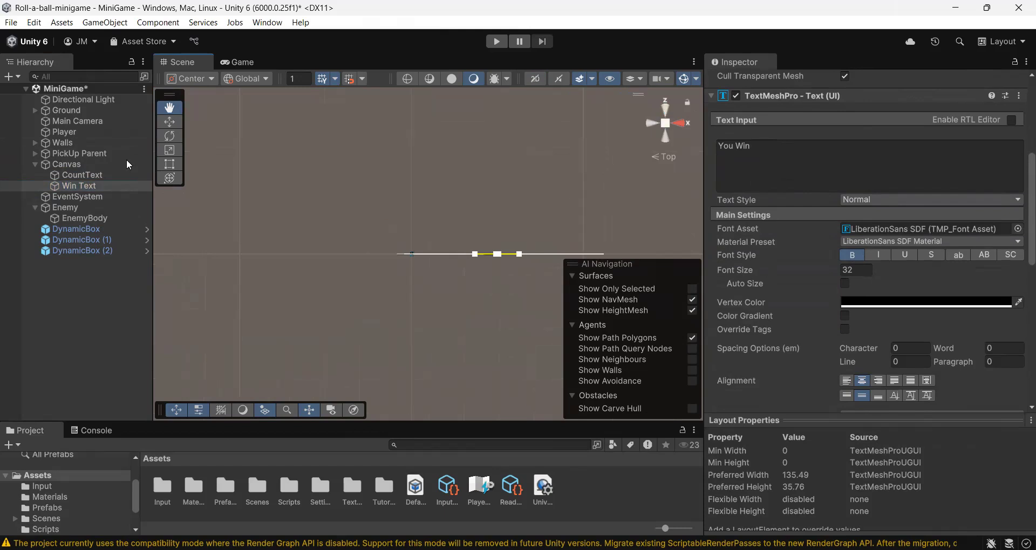
left_click(70, 110)
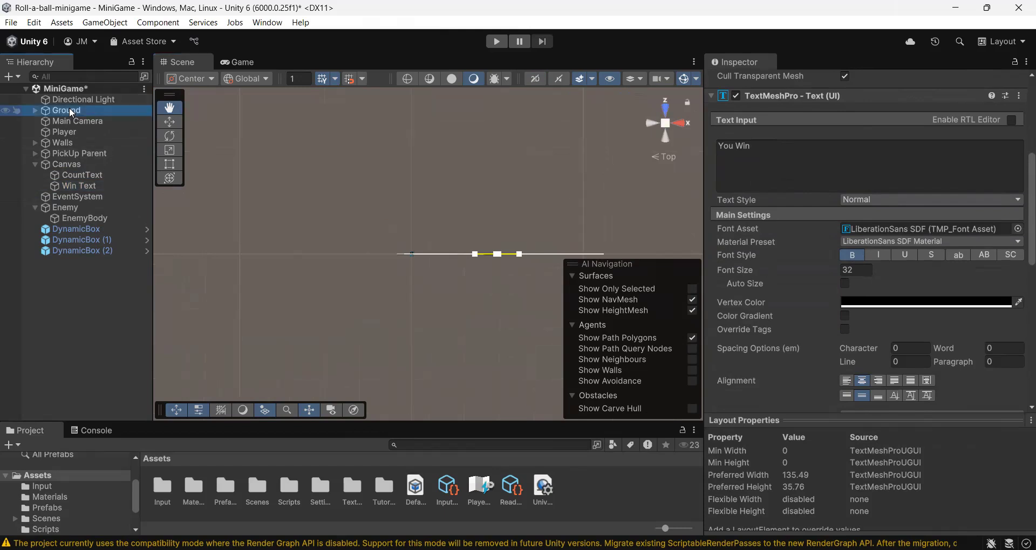
double_click(69, 110)
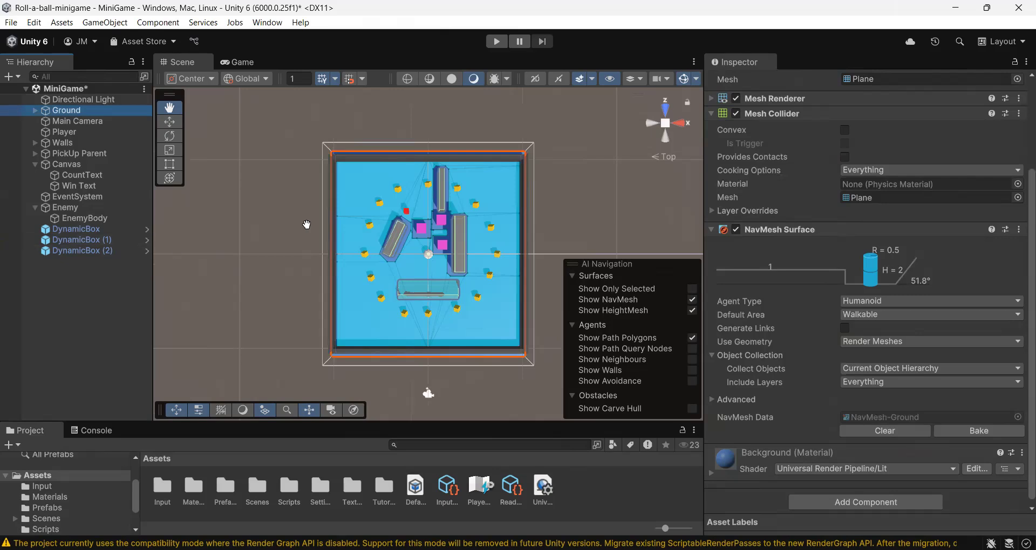
Examine the Player object's Player Controller script, including its Speed, Count Text and Win Text Object fields, and clear the selection.
left_click(65, 132)
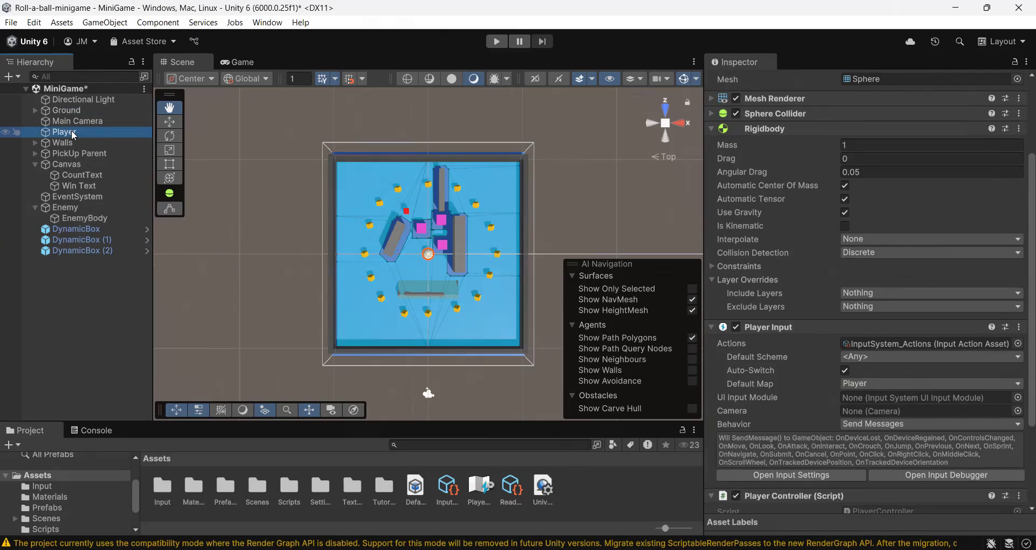
left_click(72, 132)
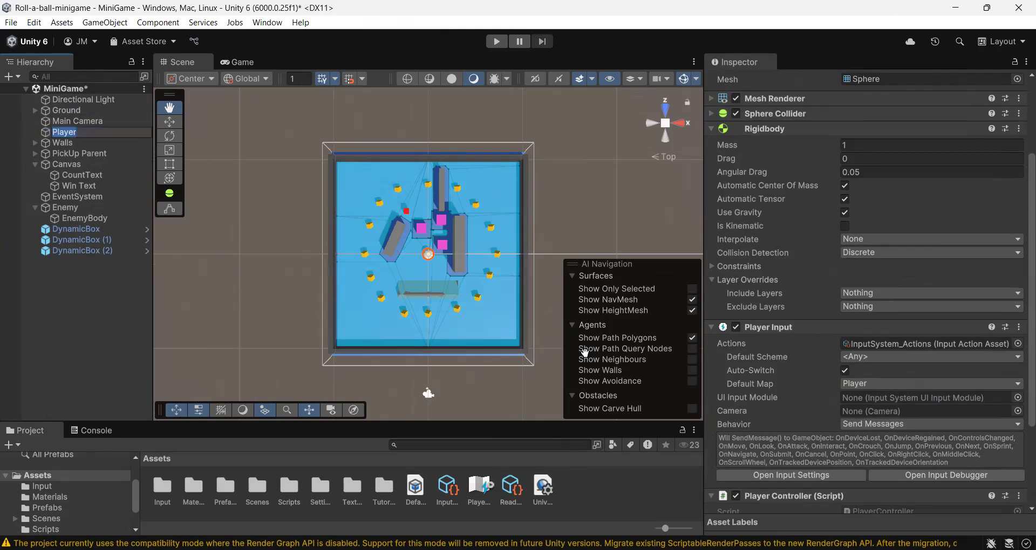
scroll(934, 338, "down", 3)
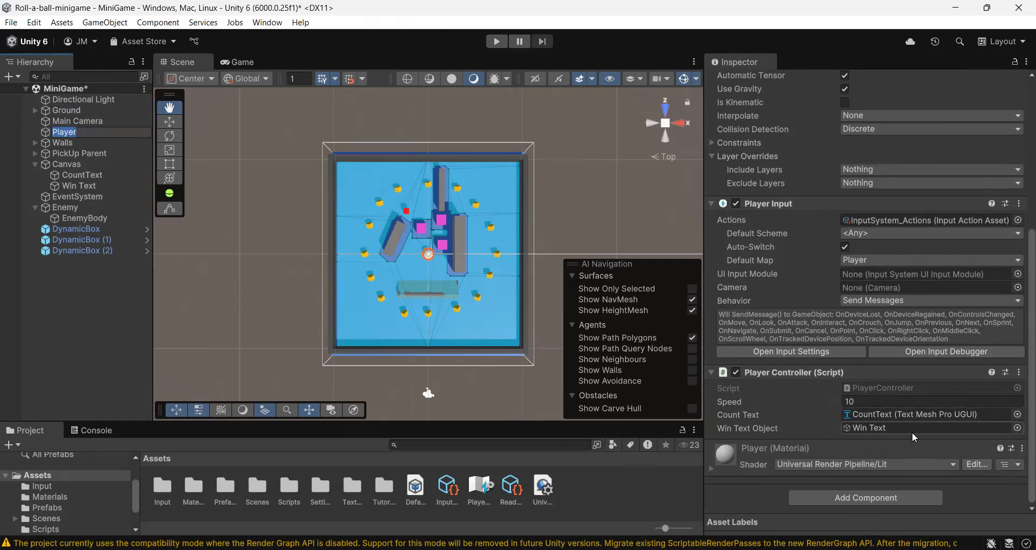
left_click(68, 189)
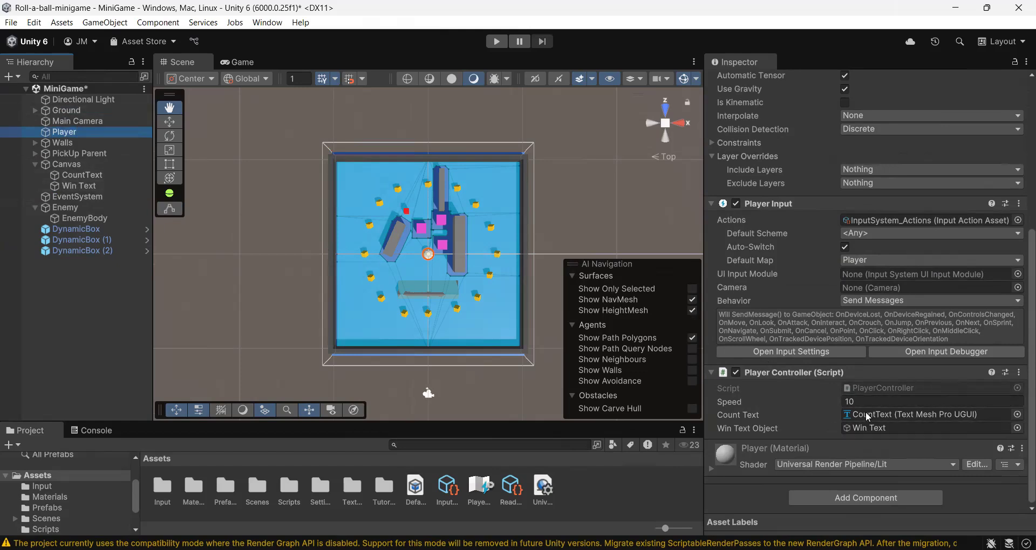
left_click(615, 488)
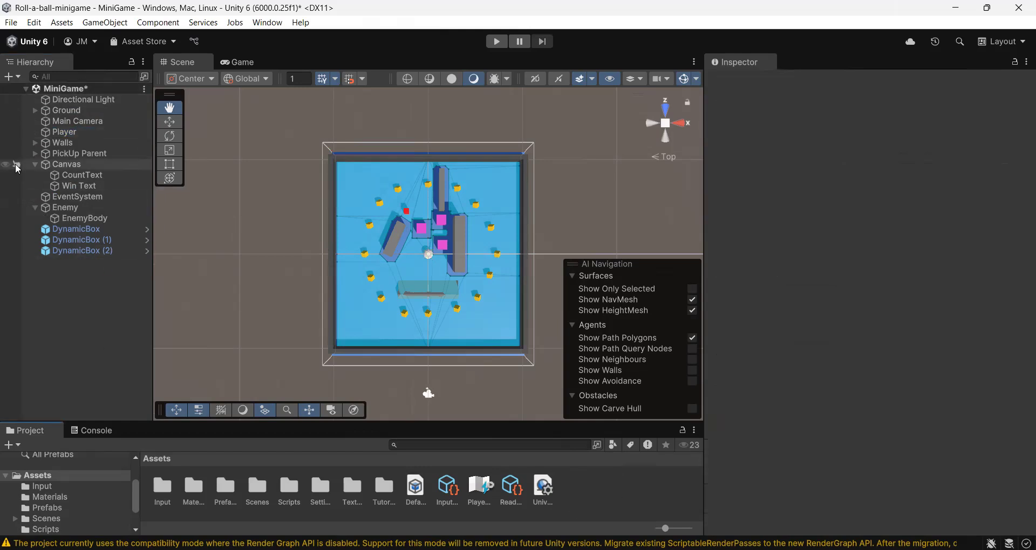
Collapse the Canvas children, look over the empty object creation options and select the Enemy object.
left_click(34, 163)
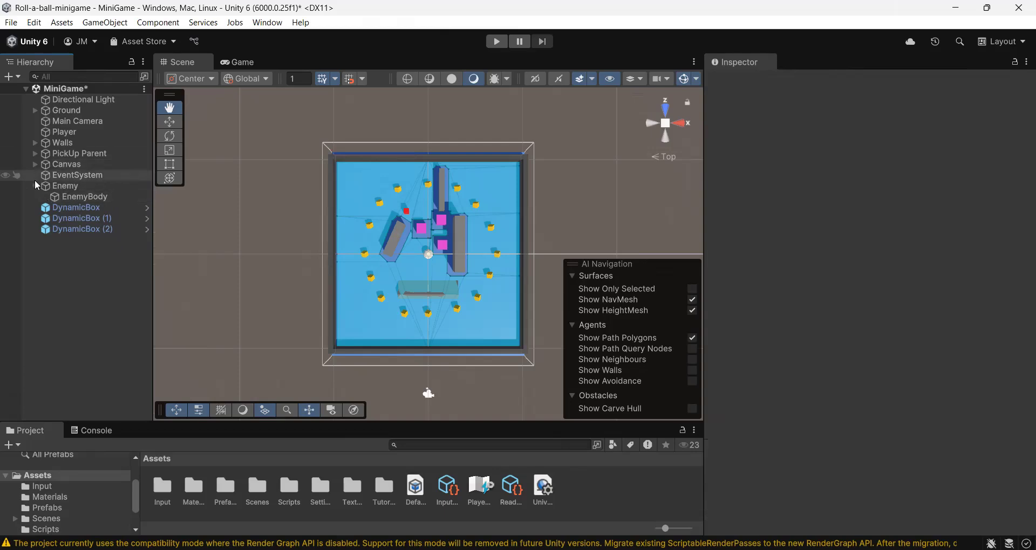
left_click(56, 186)
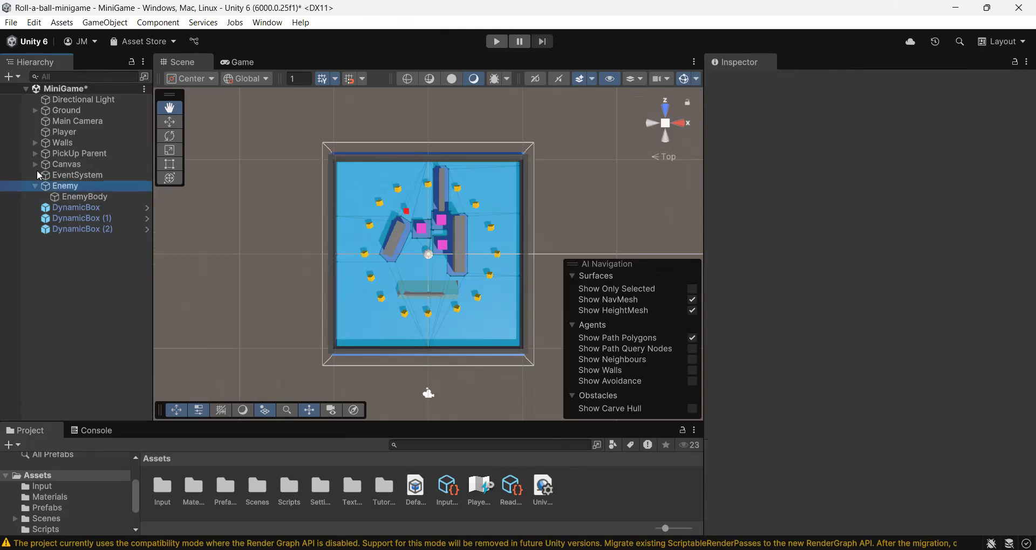
left_click(10, 76)
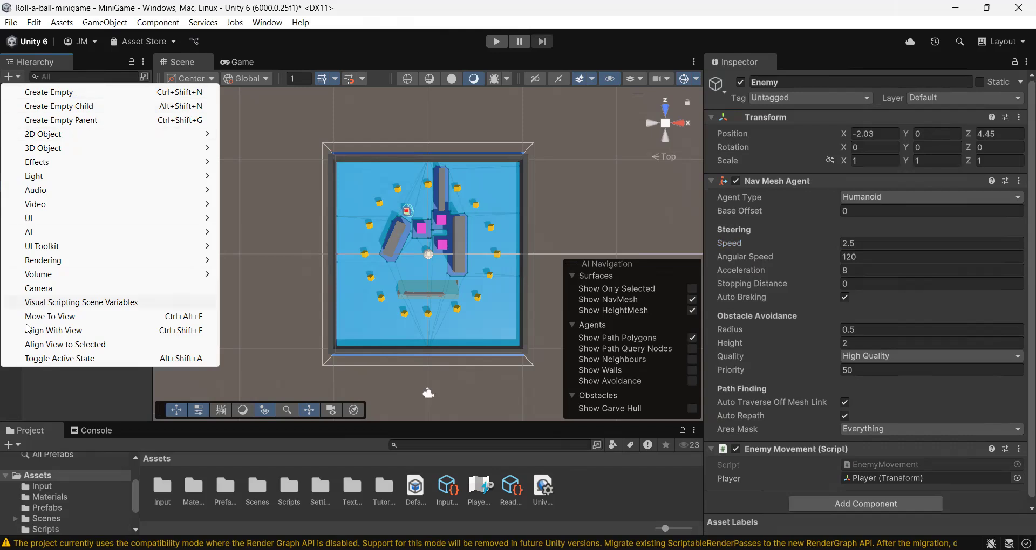
left_click(33, 390)
left_click(66, 188)
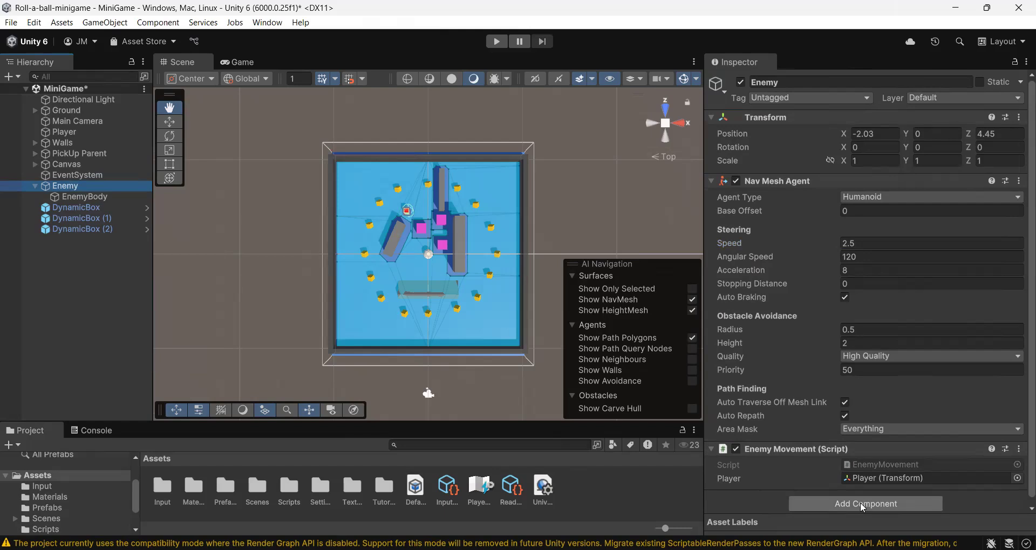
Look over the 3D object types available as a child of Enemy, and examine the EnemyBody object's tag, Transform and Box Collider.
right_click(92, 192)
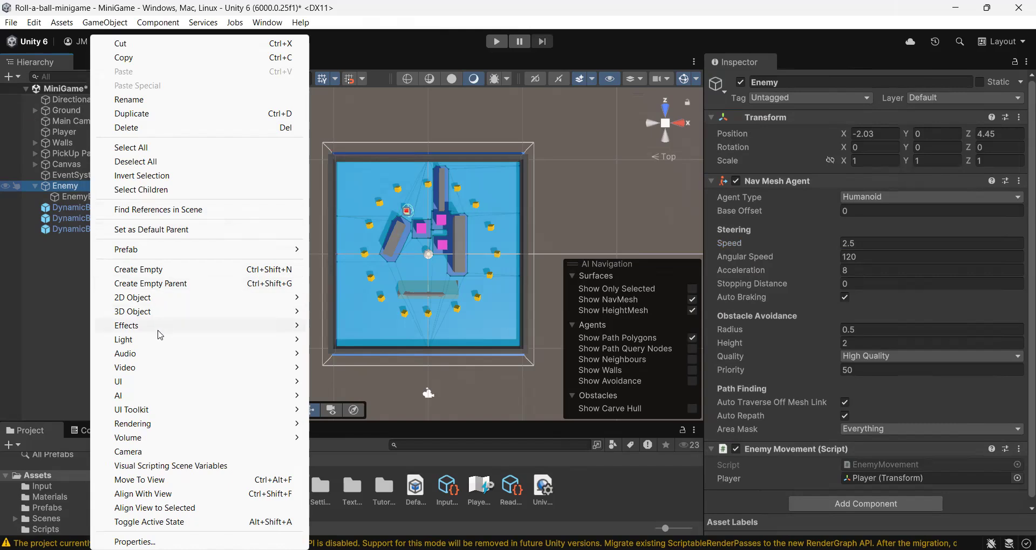
mouse_move(184, 316)
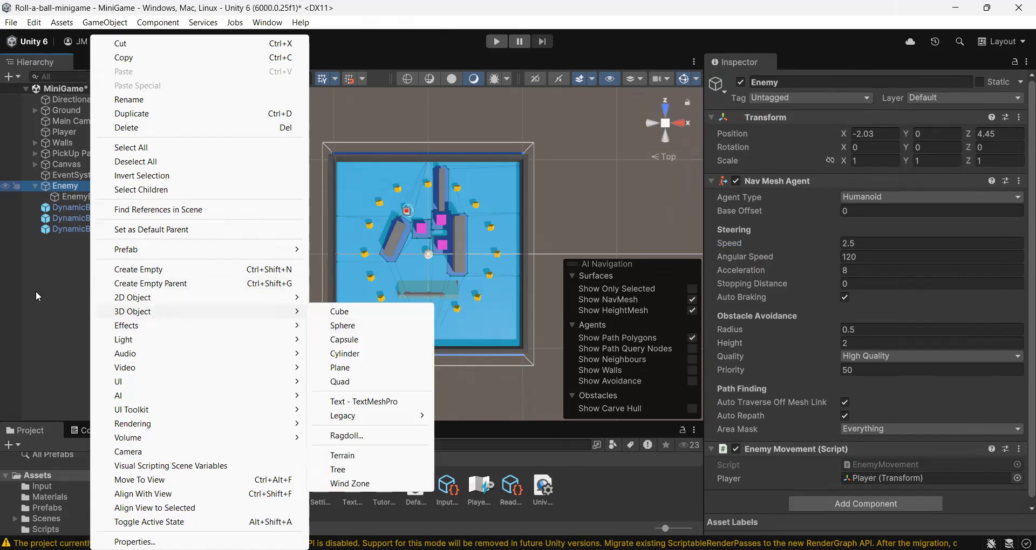
left_click(35, 296)
left_click(44, 258)
left_click(81, 196)
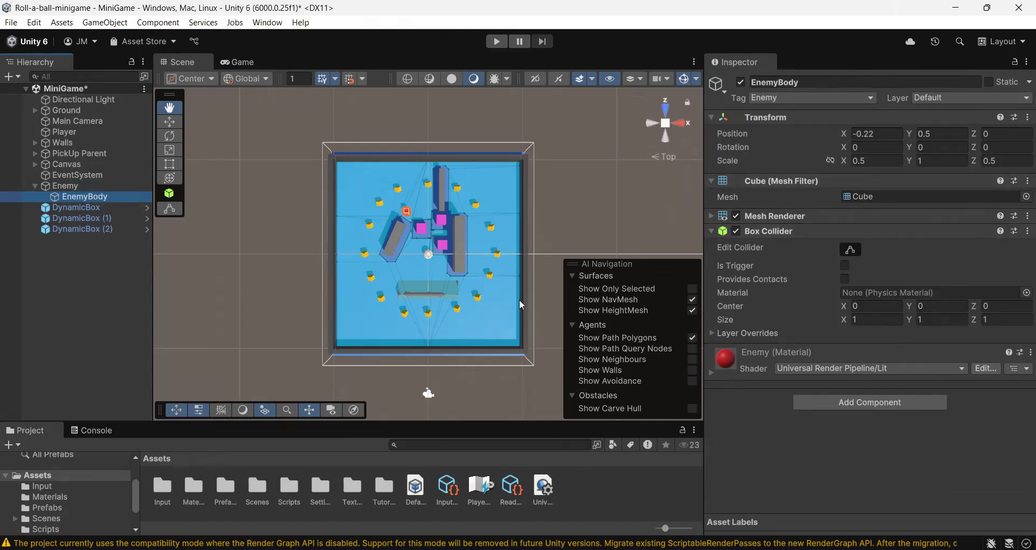
Examine the Enemy's Nav Mesh Agent settings and Enemy Movement script, and assign the Player object to the script's Player field.
left_click(61, 187)
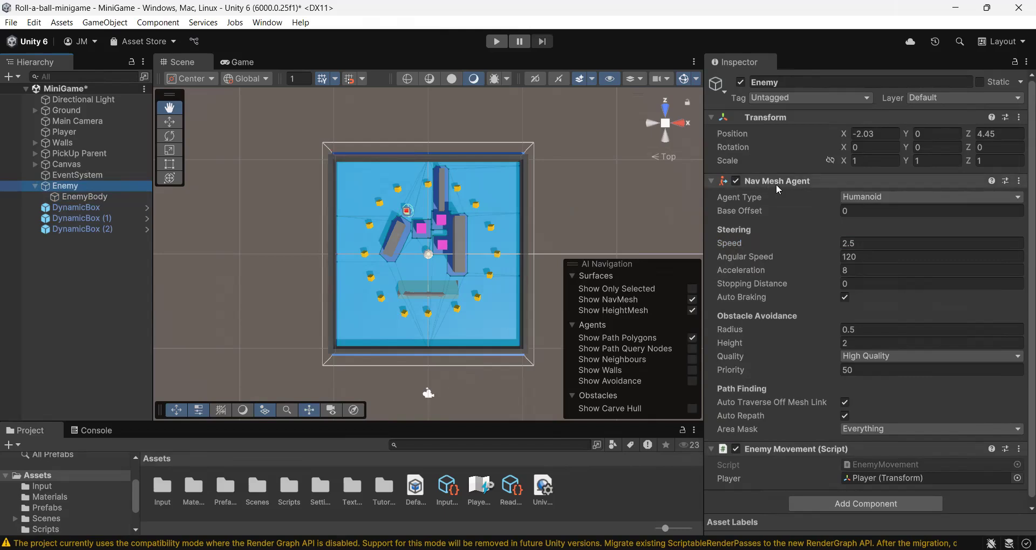
scroll(839, 185, "down", 1)
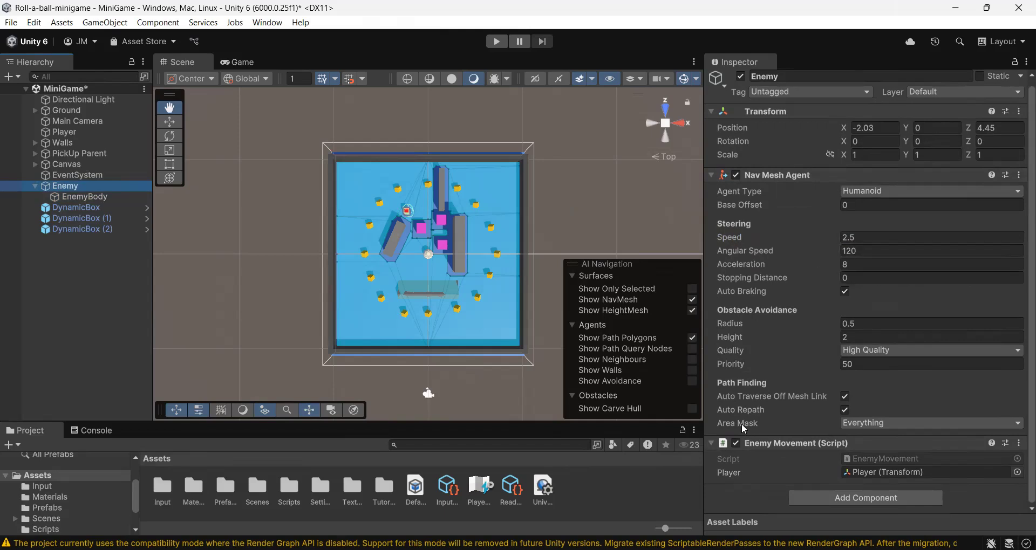
left_click(1032, 143)
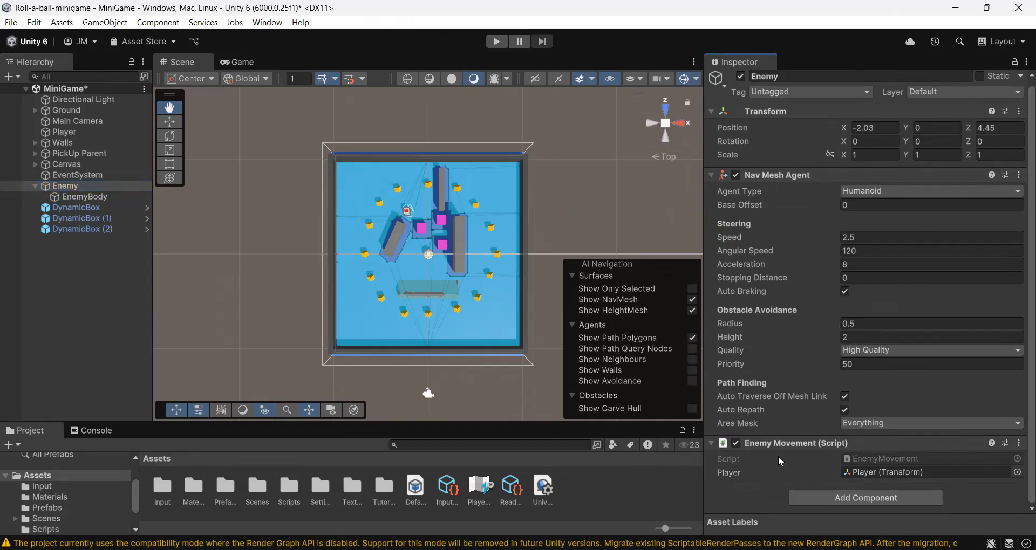
left_click(873, 458)
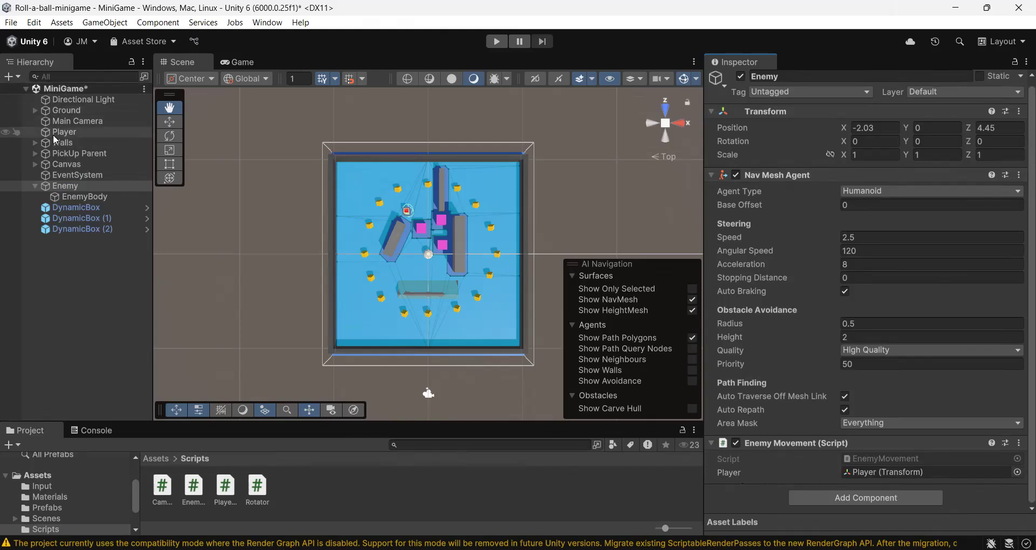
left_click_drag(56, 135, 877, 479)
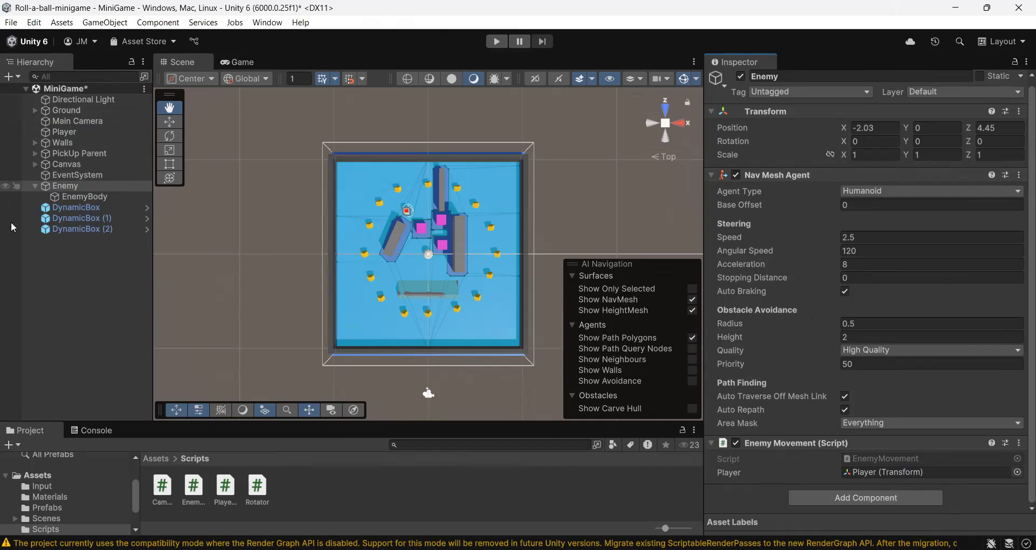
Look over the asset creation options in the Materials folder and examine the Enemy material used for EnemyBody.
left_click(101, 197)
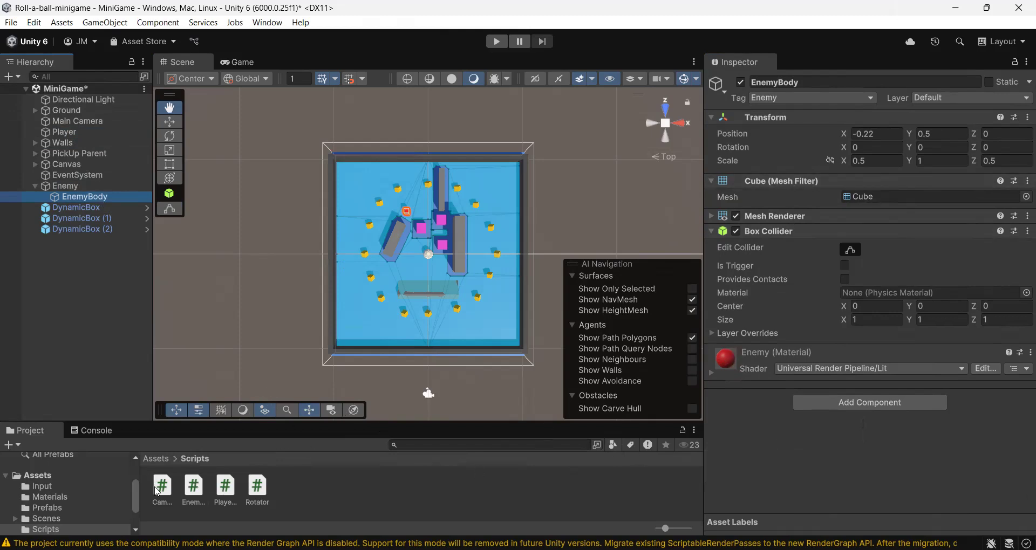
left_click(160, 462)
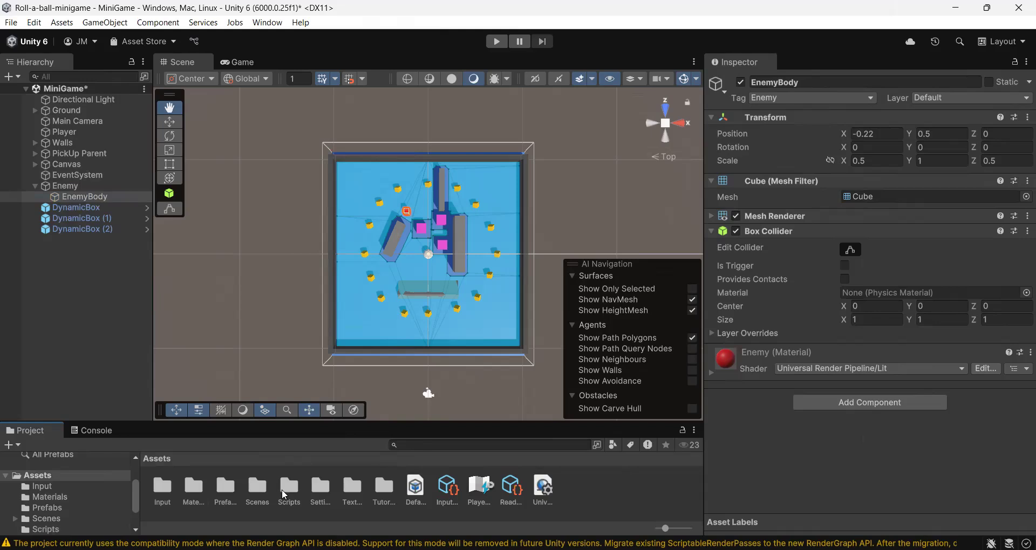
double_click(202, 481)
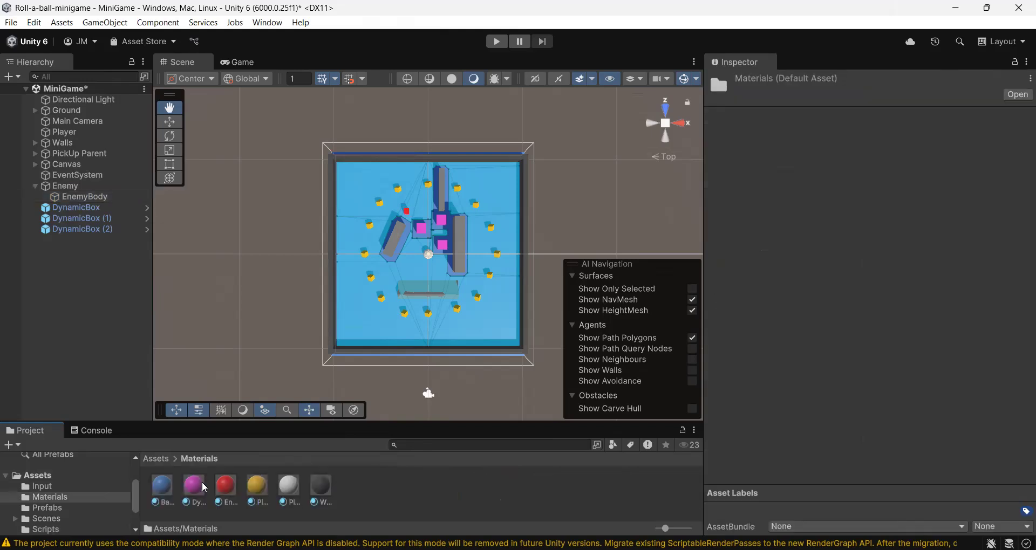
right_click(381, 488)
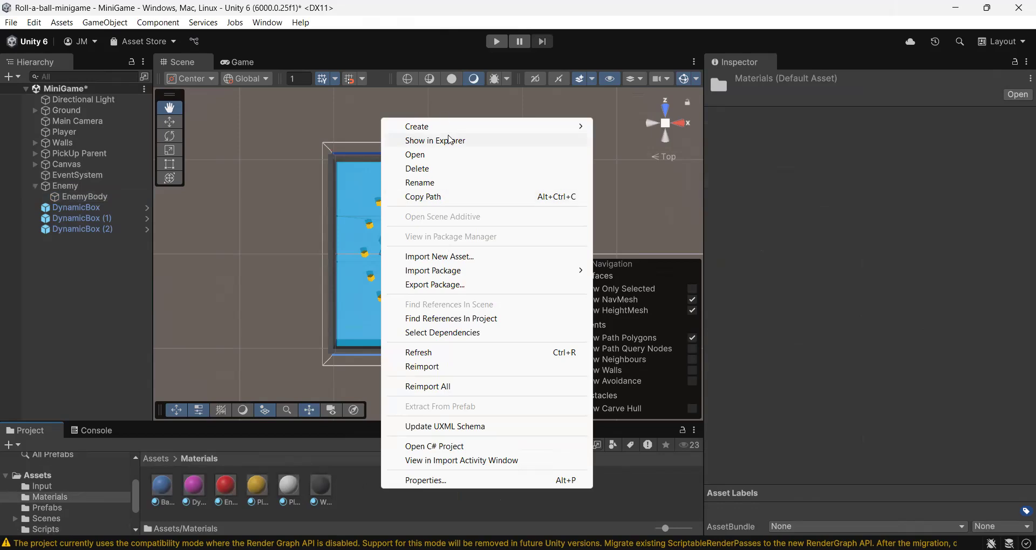
mouse_move(454, 127)
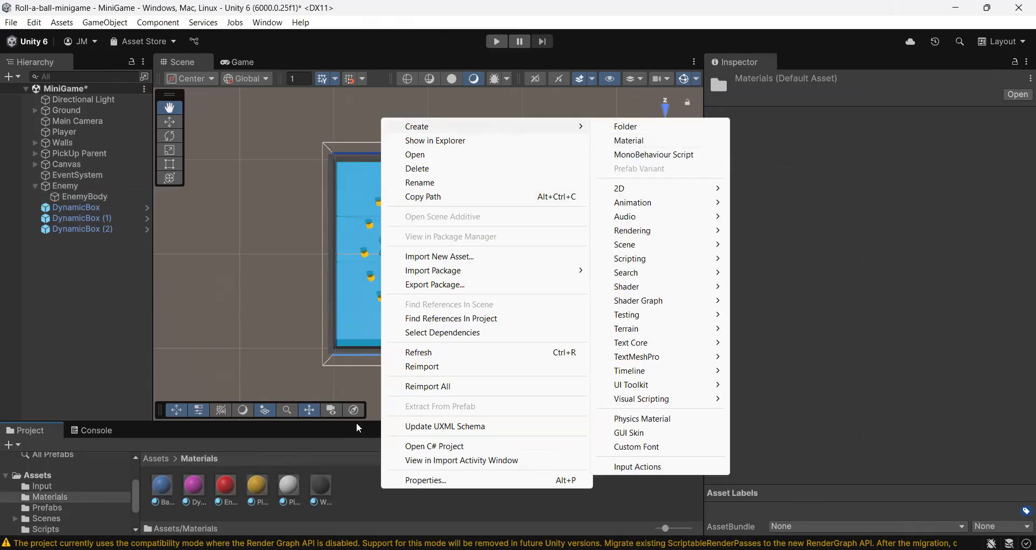
left_click(230, 486)
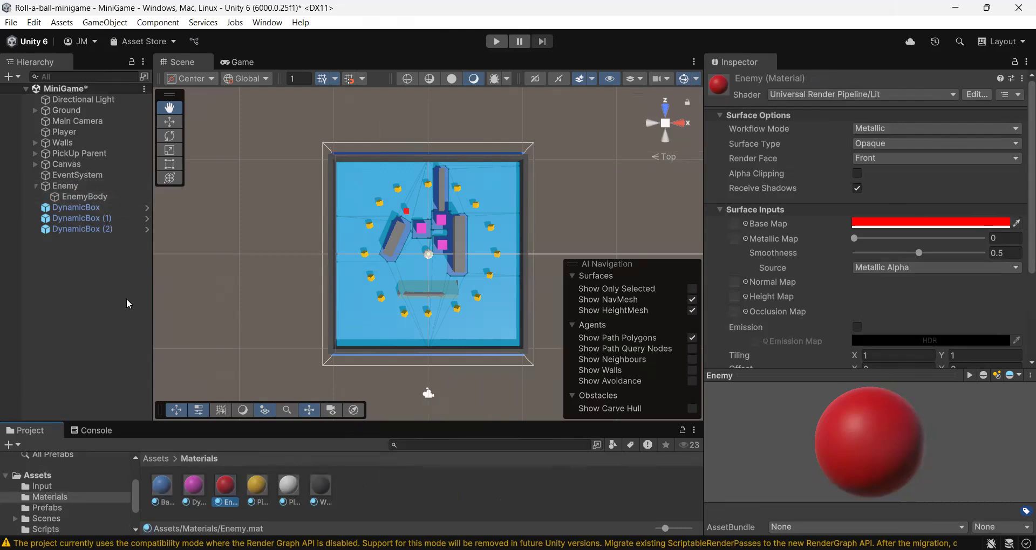
left_click(280, 285)
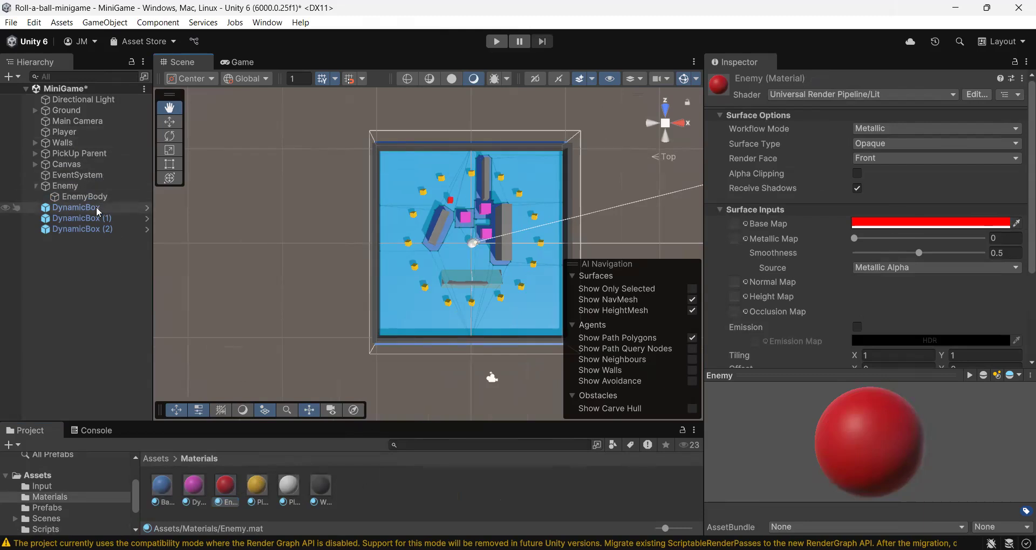
Examine the Player object's Player Input and Player Controller components and locate the PlayerController script.
left_click(95, 134)
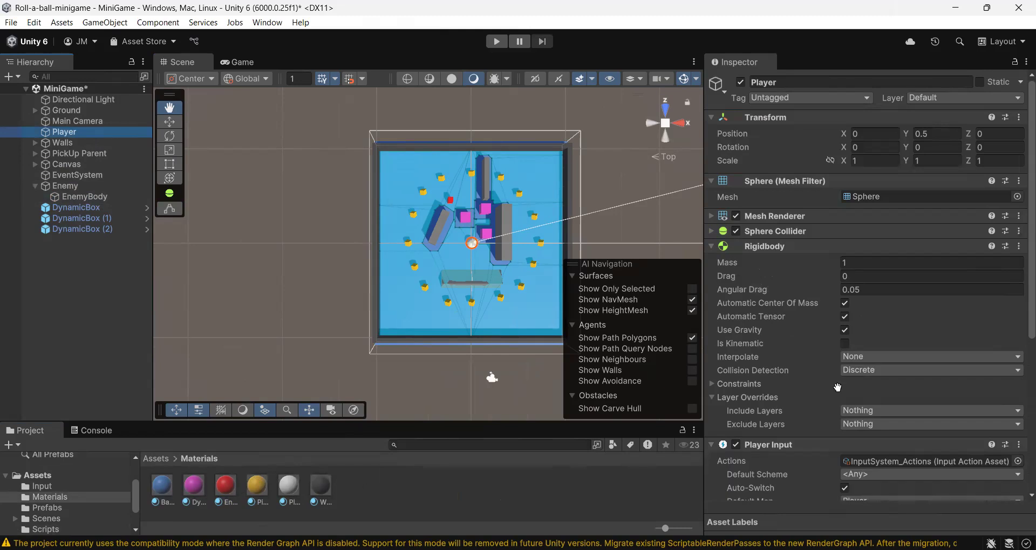
scroll(846, 335, "down", 5)
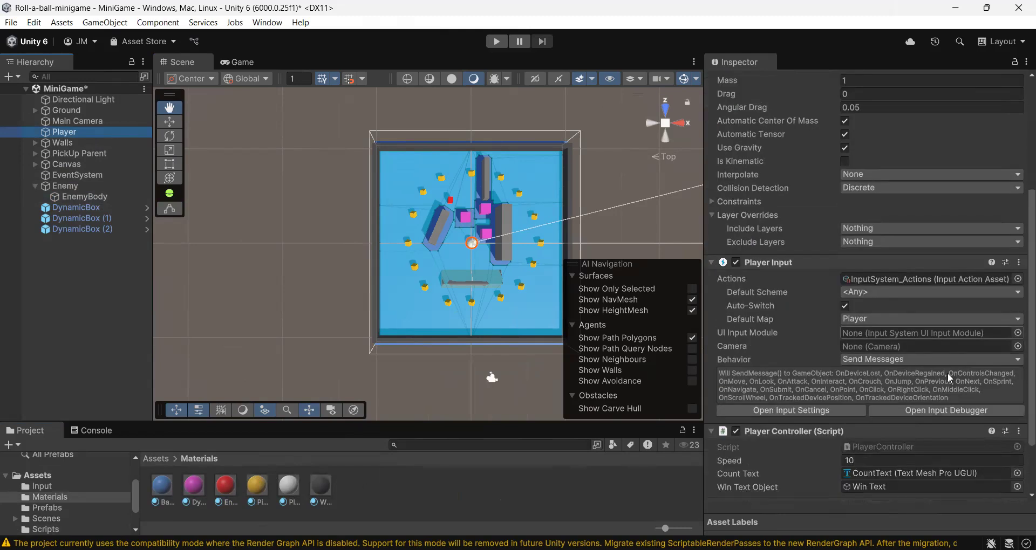
scroll(951, 382, "down", 1)
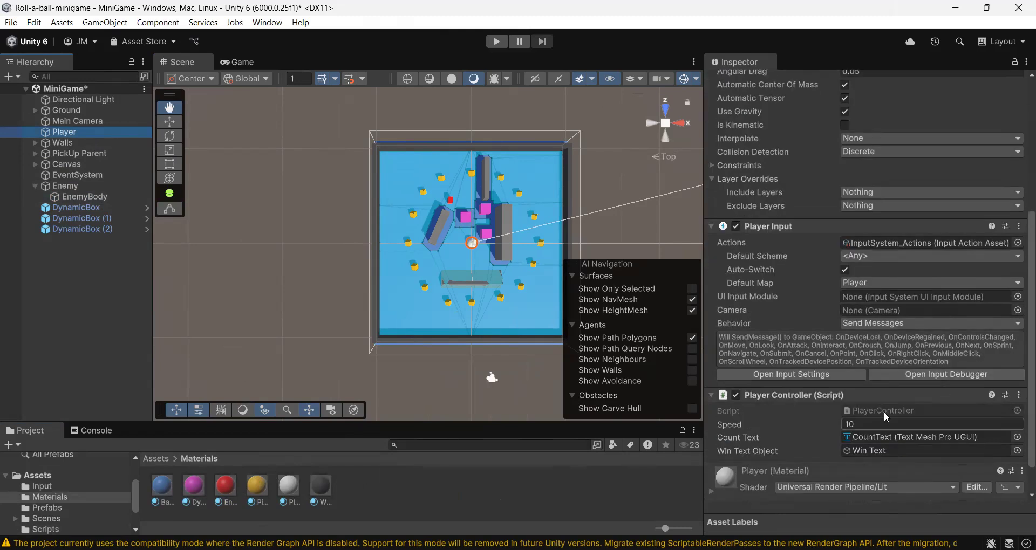
left_click(884, 413)
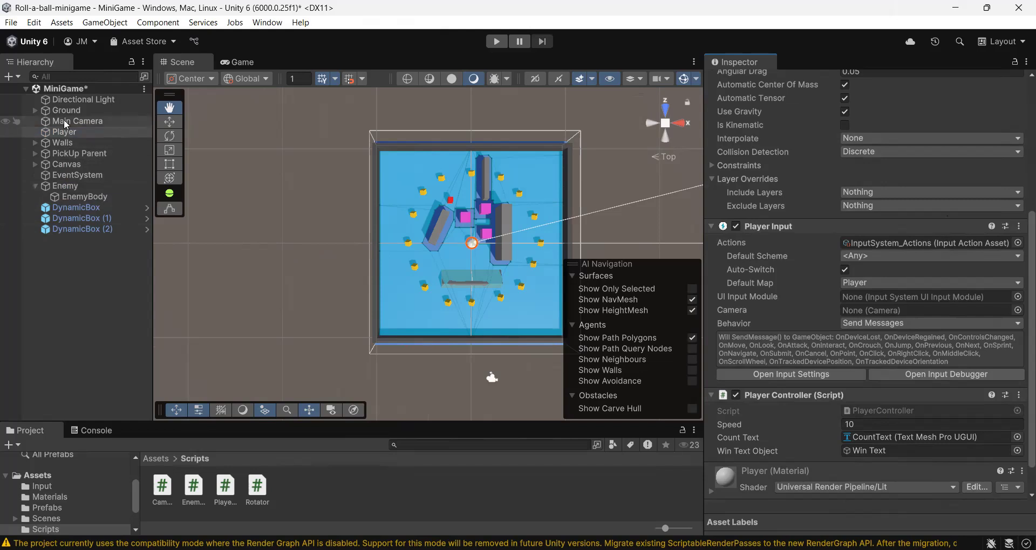
Expand the Ground object and examine the Transform and Box Collider of its first child Cube.
left_click(35, 110)
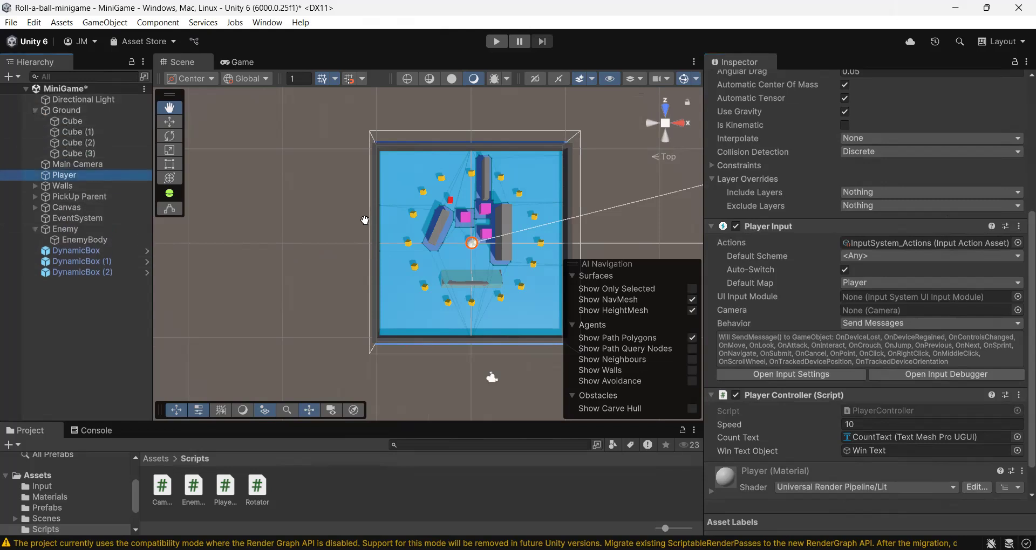
left_click_drag(423, 227, 412, 252)
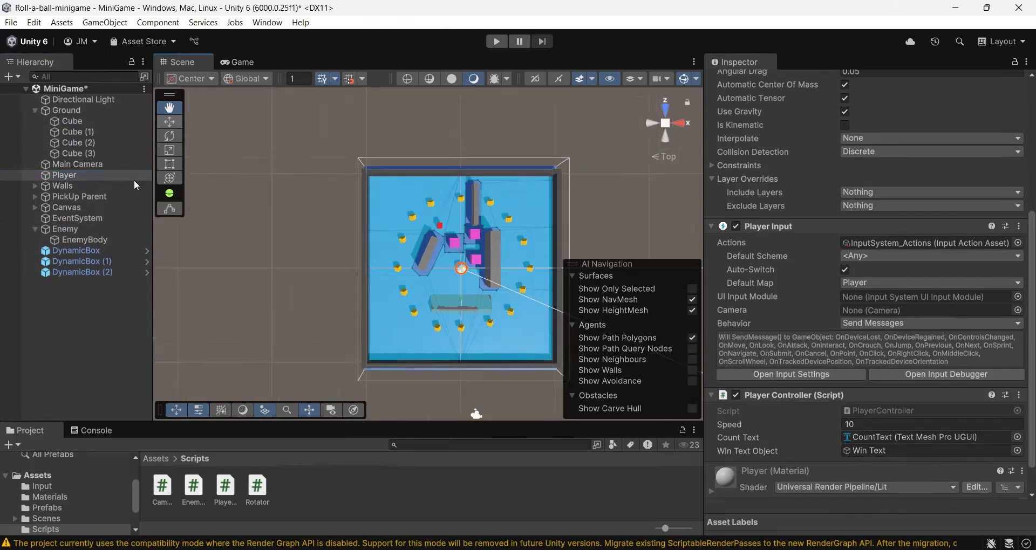
left_click(86, 122)
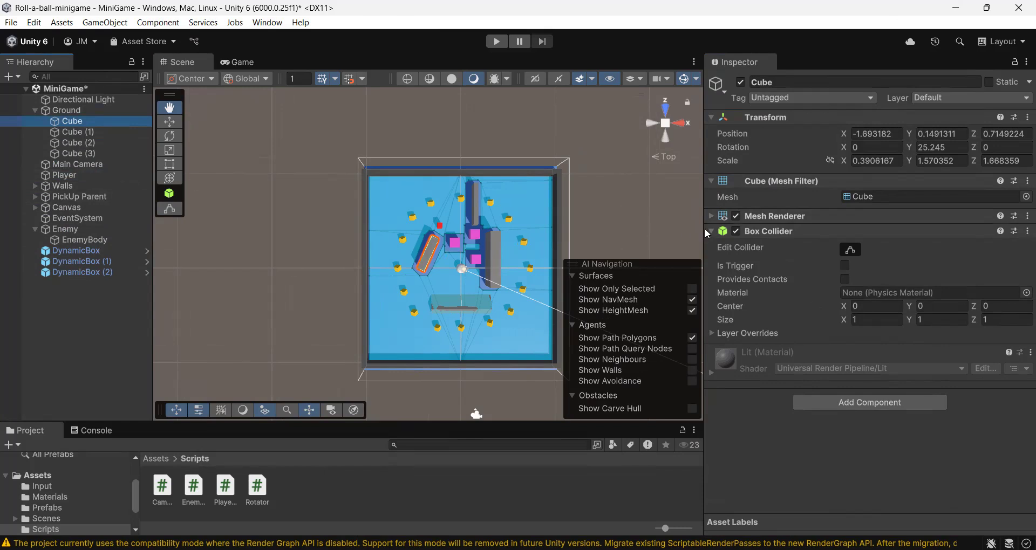
Open the Materials folder and look over the options for creating a new material there.
left_click(163, 458)
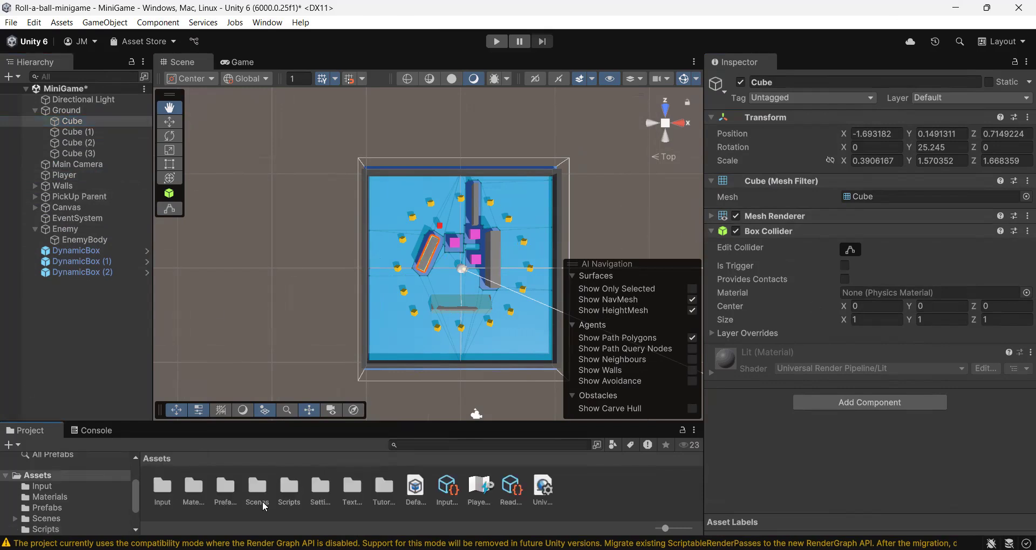
left_click(204, 493)
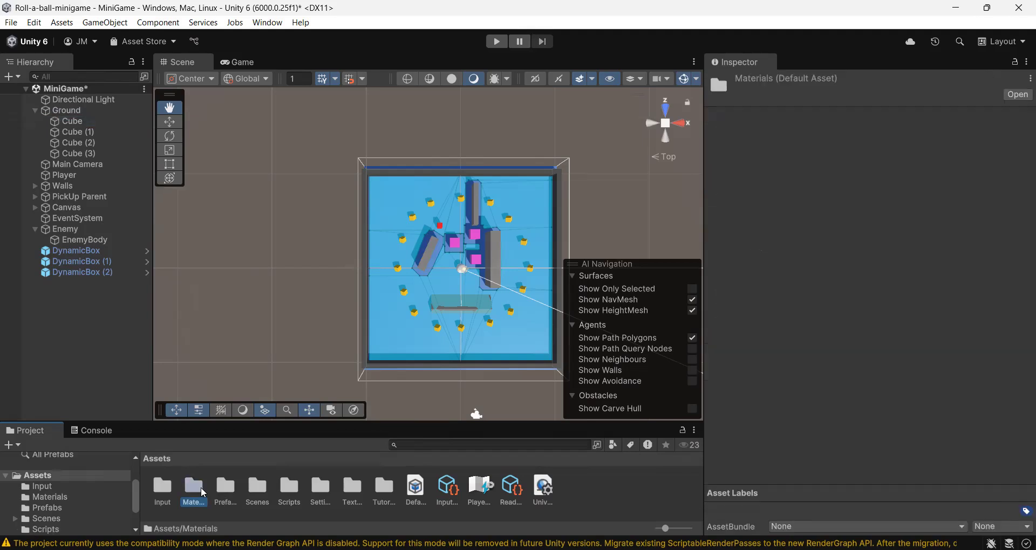
double_click(203, 492)
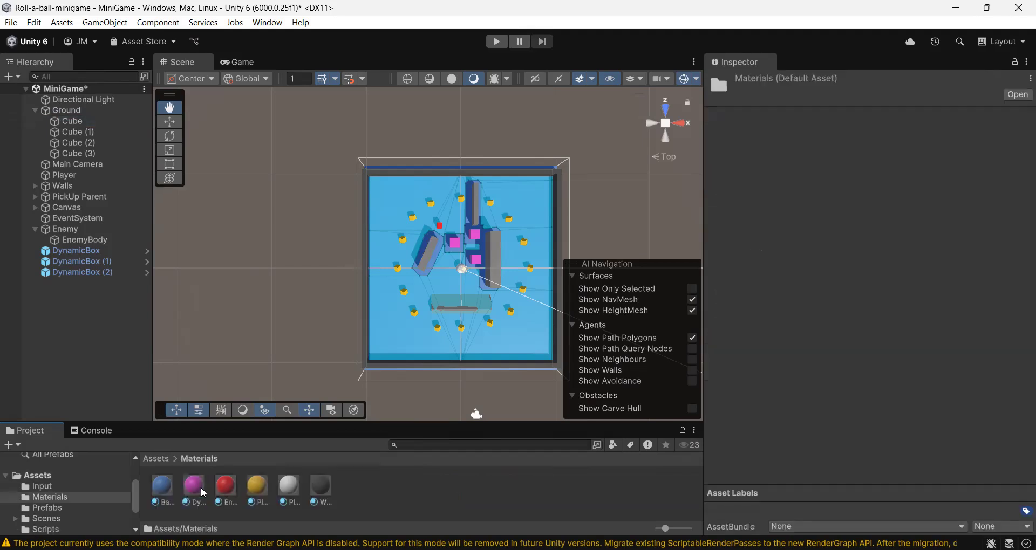
right_click(373, 484)
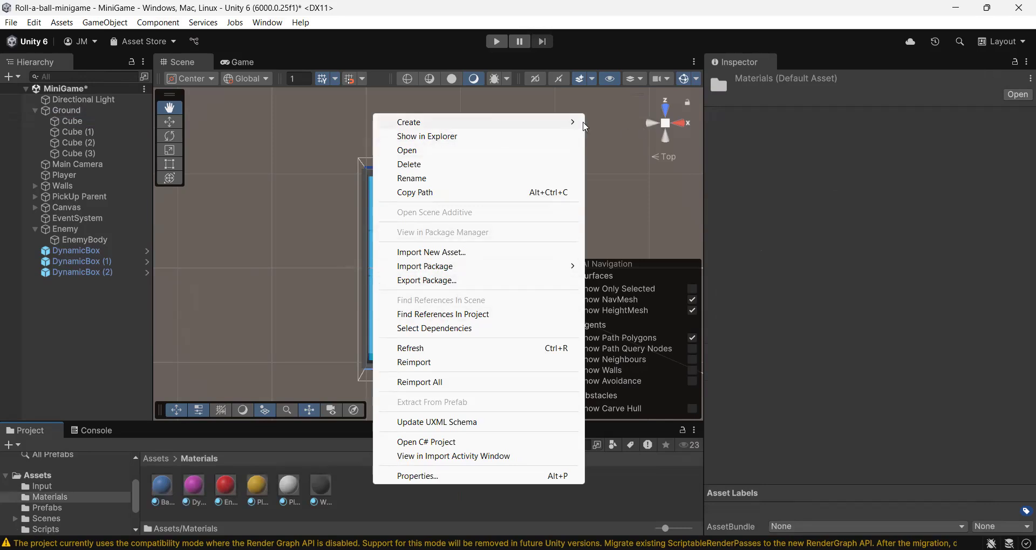
mouse_move(582, 123)
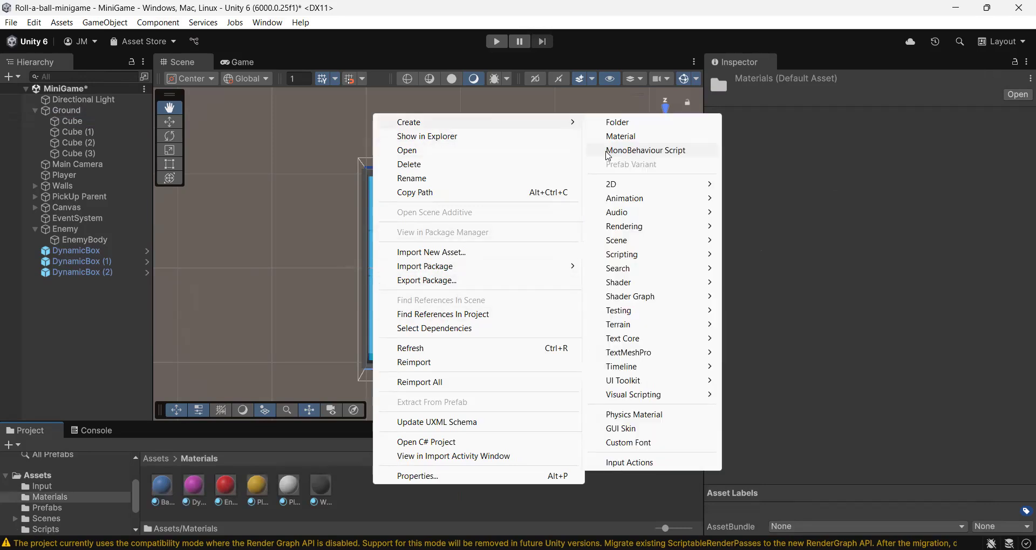
left_click(60, 123)
Inspect the four obstacle cubes under Ground one by one, from Cube through Cube (3), in a closer view.
left_click(61, 123)
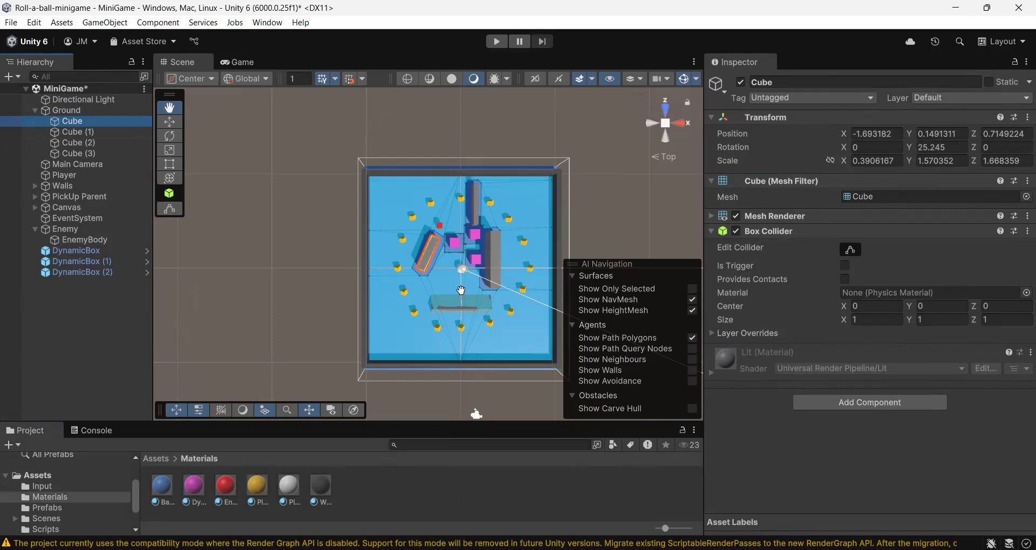
scroll(480, 305, "up", 1)
scroll(480, 305, "up", 2)
scroll(480, 305, "up", 1)
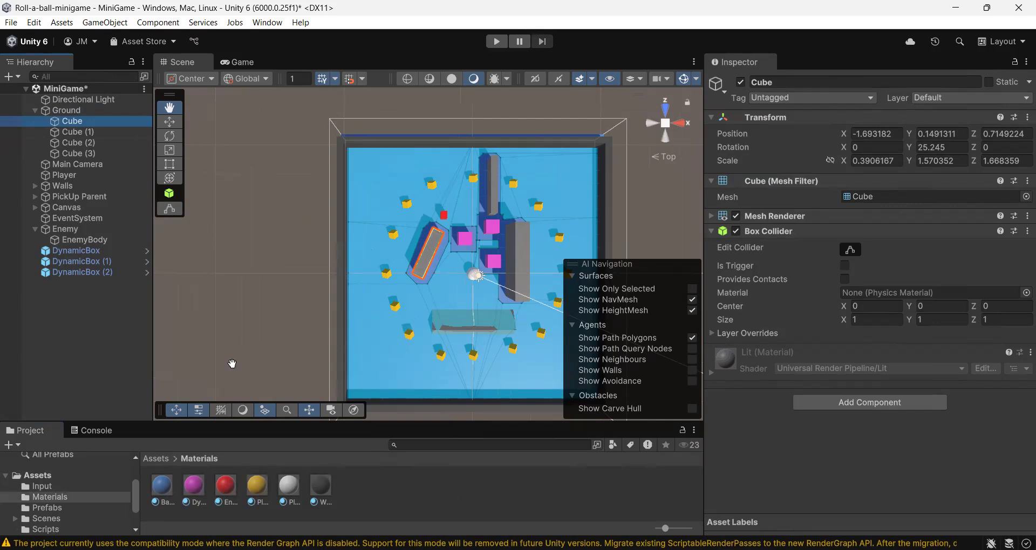
left_click(74, 134)
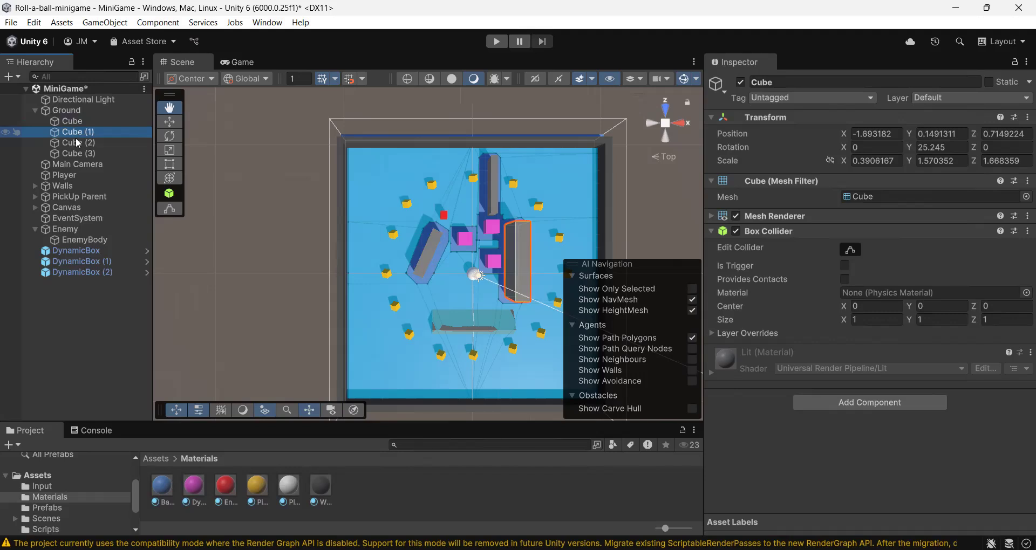
left_click(74, 143)
left_click(88, 154)
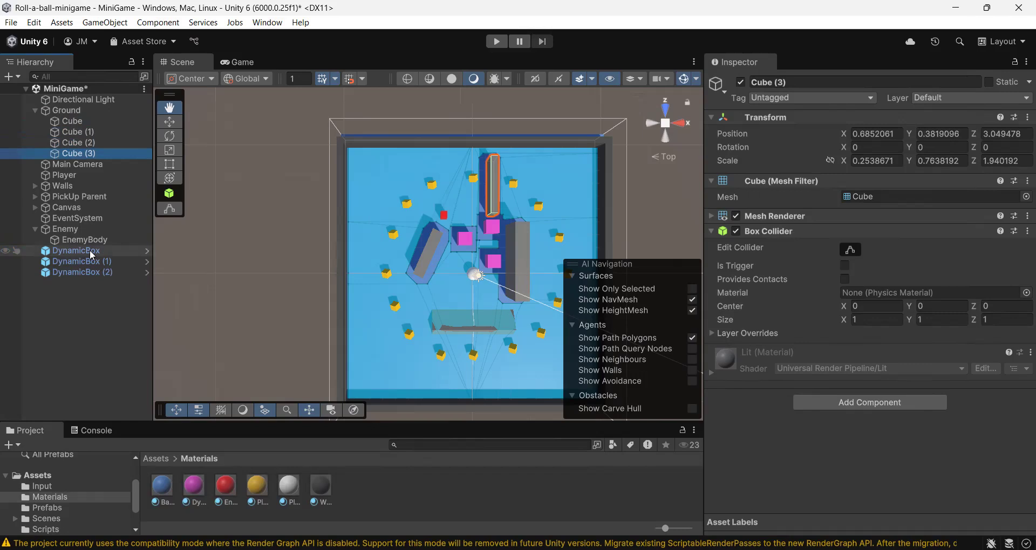
Examine the first DynamicBox's Box Collider, Rigidbody and Nav Mesh Obstacle components down to its material.
left_click(76, 251)
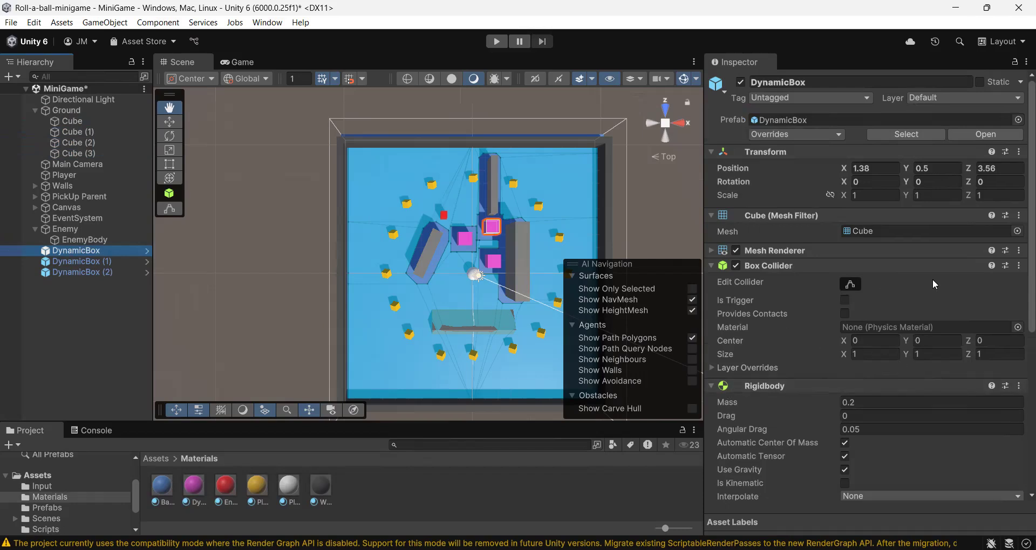
scroll(927, 280, "down", 2)
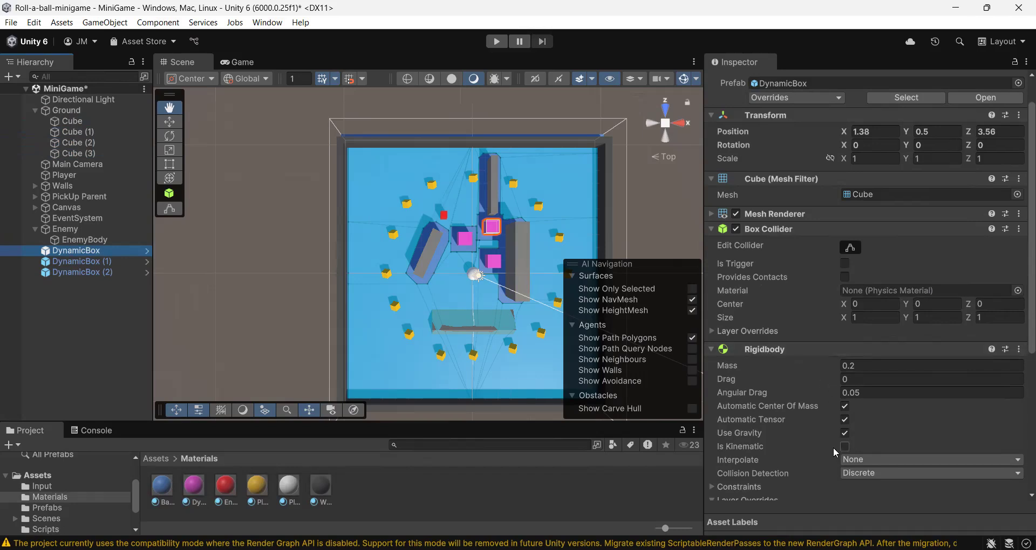
scroll(833, 446, "down", 2)
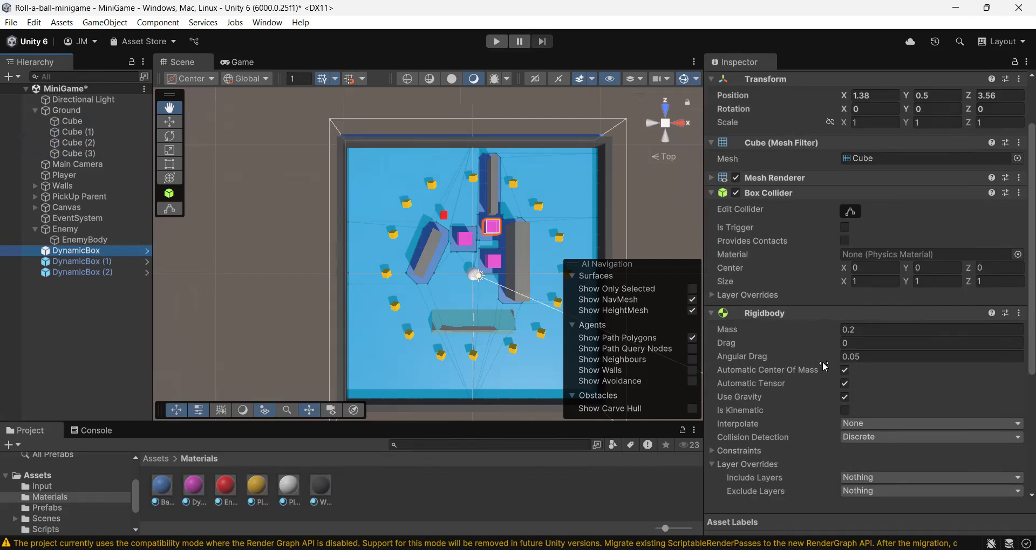
left_click(846, 331)
scroll(941, 443, "down", 3)
scroll(945, 442, "down", 3)
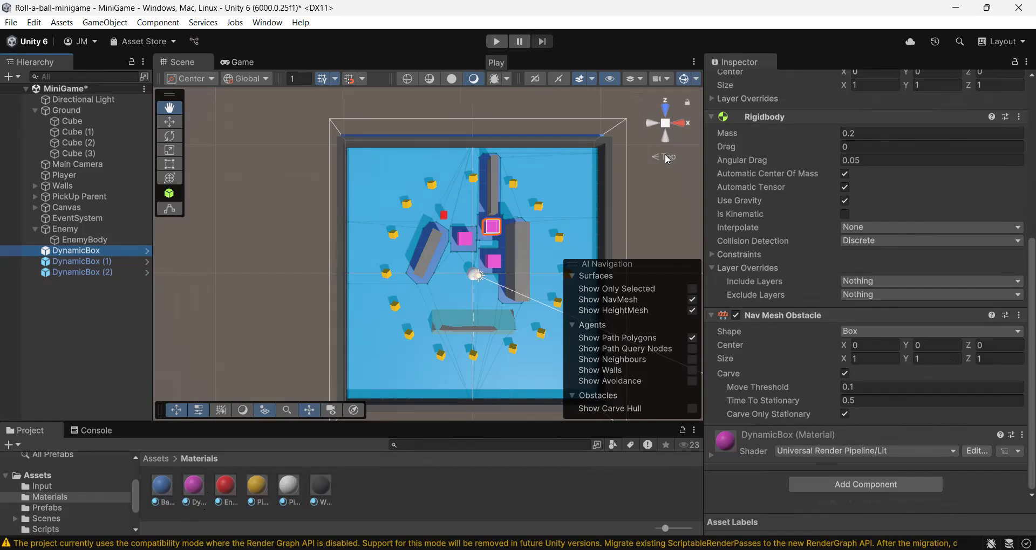
Enlarge the Scene view by narrowing the Inspector and Hierarchy and shrinking the Project area.
left_click_drag(705, 172, 929, 235)
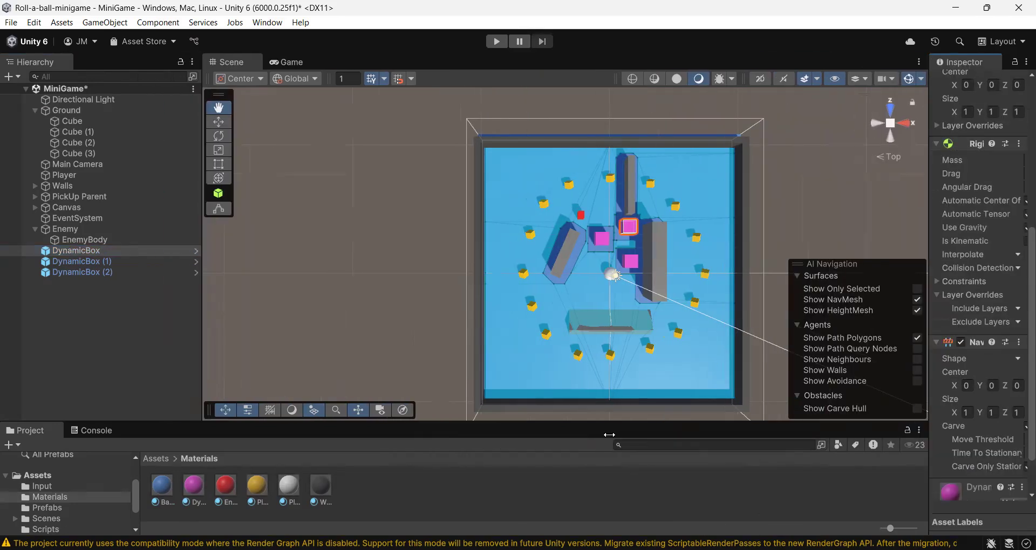
left_click_drag(621, 426, 617, 501)
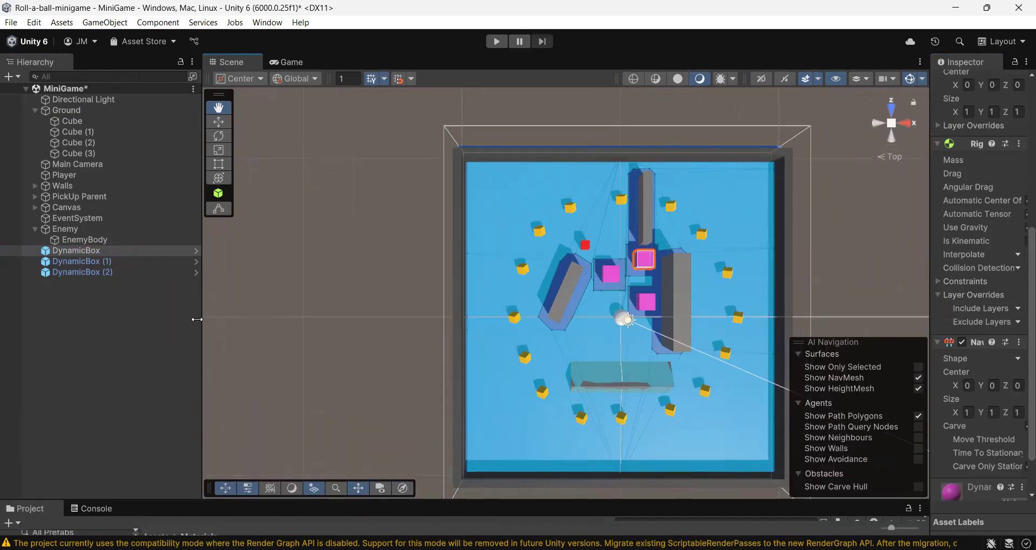
left_click_drag(201, 319, 130, 323)
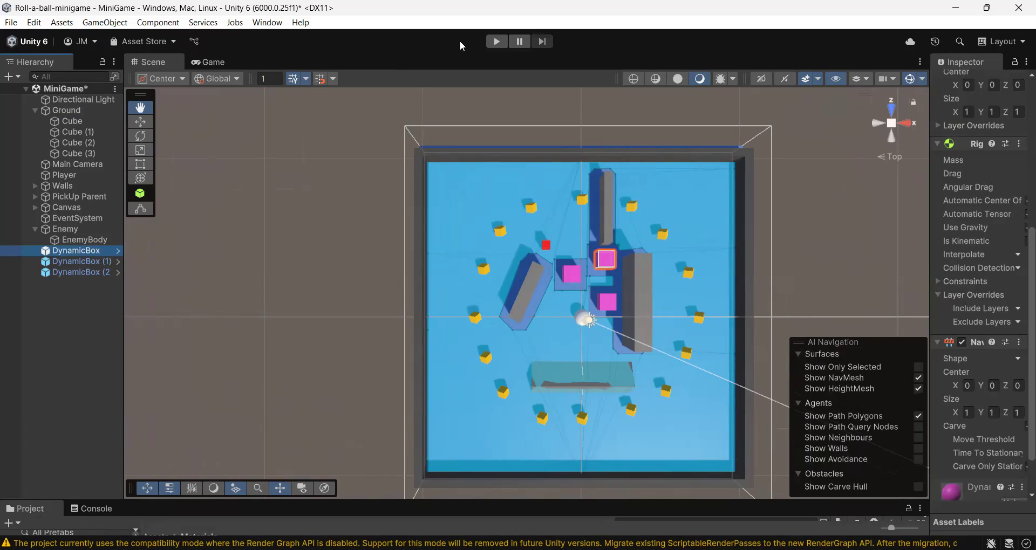
Run the minigame for a short test, rolling the ball toward the camera, and stop play mode.
left_click(496, 42)
key("ctrl+p")
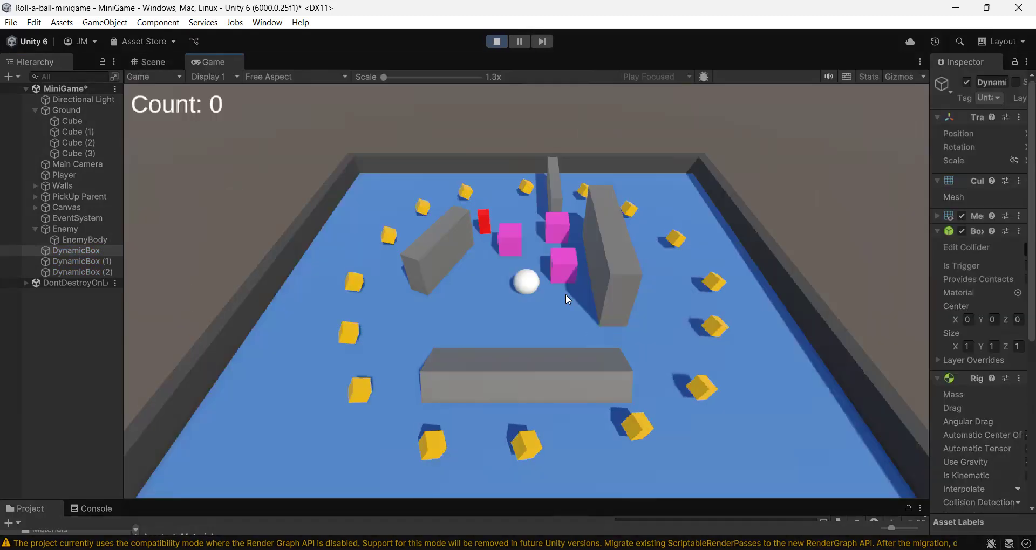
key("s")
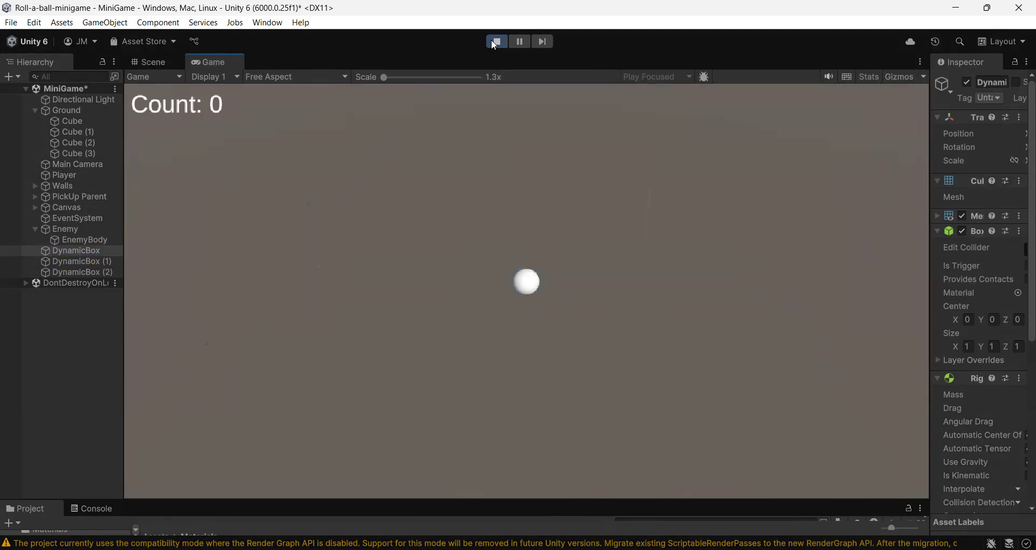
left_click(495, 42)
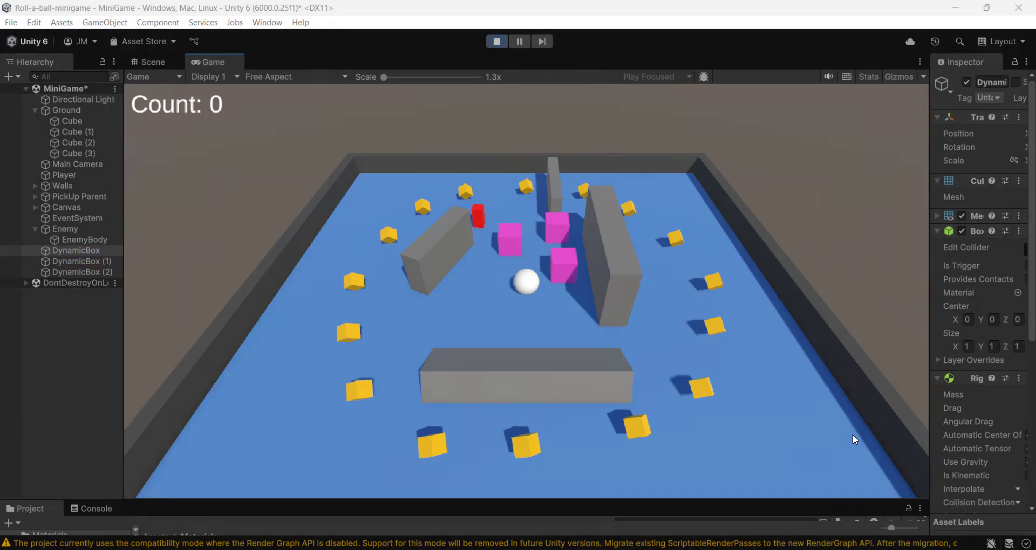
Play-test the running minigame, steering and jumping the ball around the obstacles to collect pickups while evading the red enemy.
left_click(564, 348)
key("s")
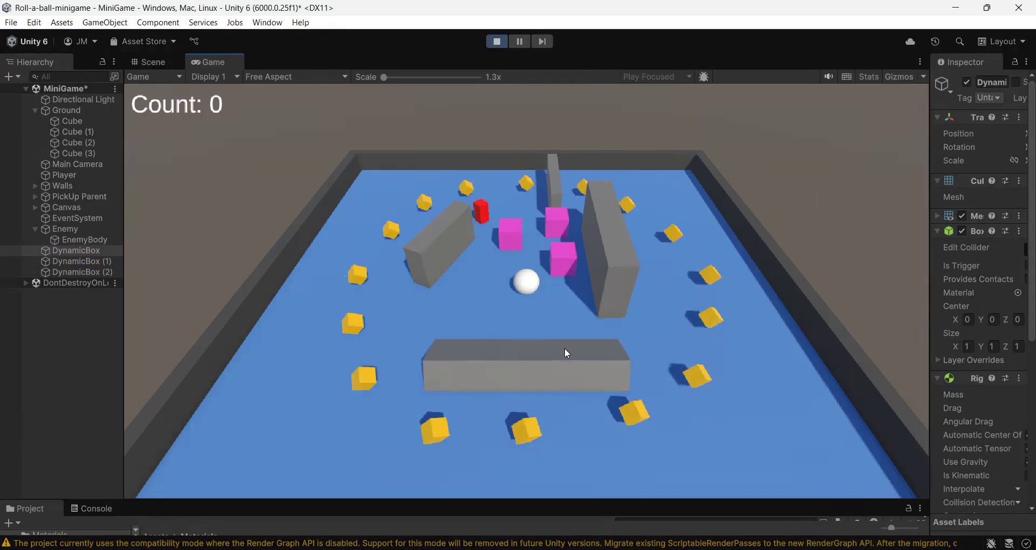
key("space")
key("d")
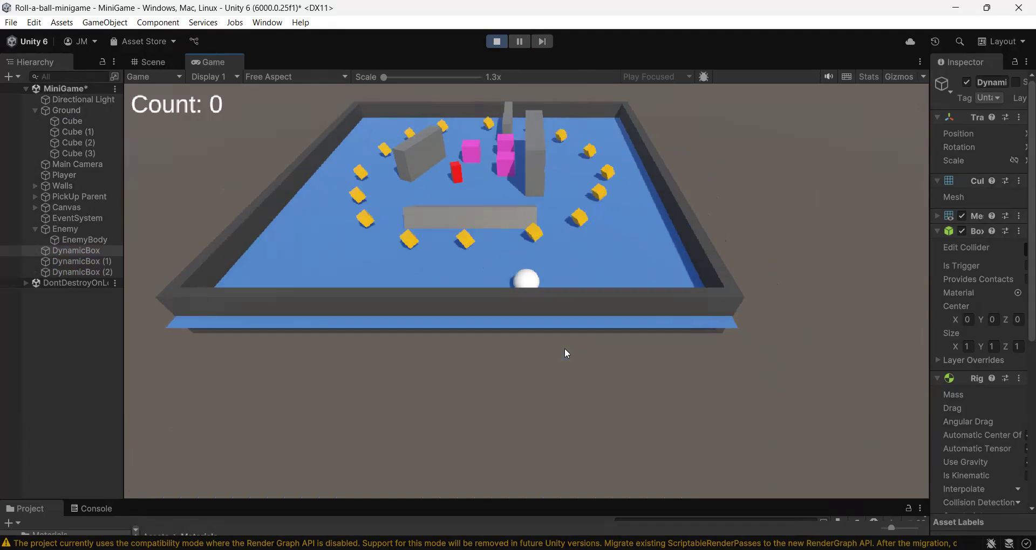
key("w")
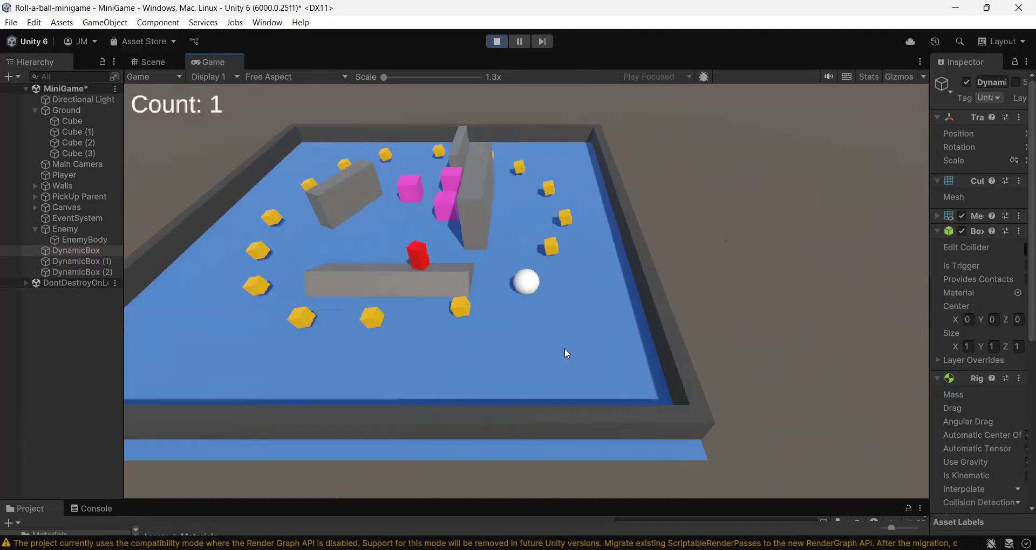
key("d")
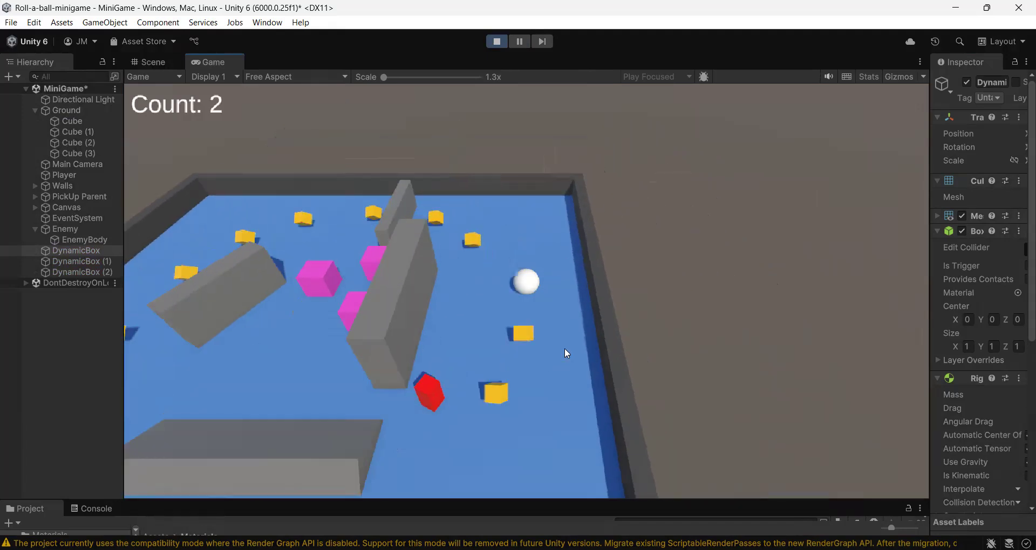
key("a")
key("w")
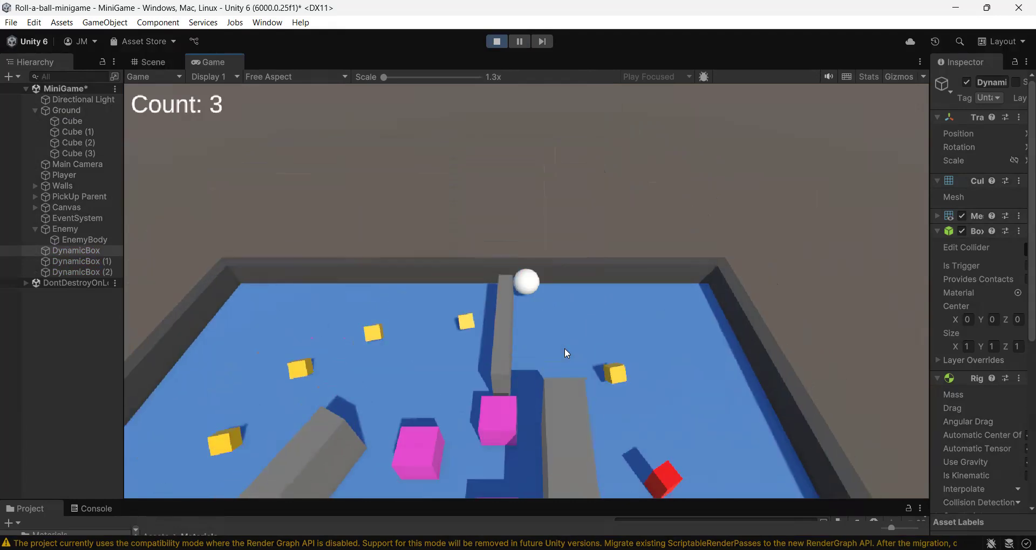